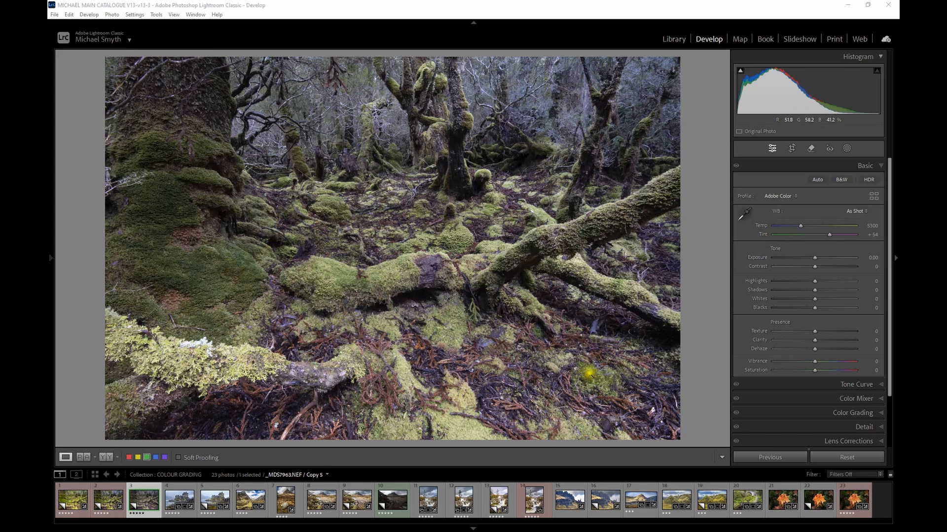
Try the Adobe Standard profile on the mossy forest photo and settle on the Adobe Landscape profile
{"action": "left_click", "coordinate": [385, 495]}
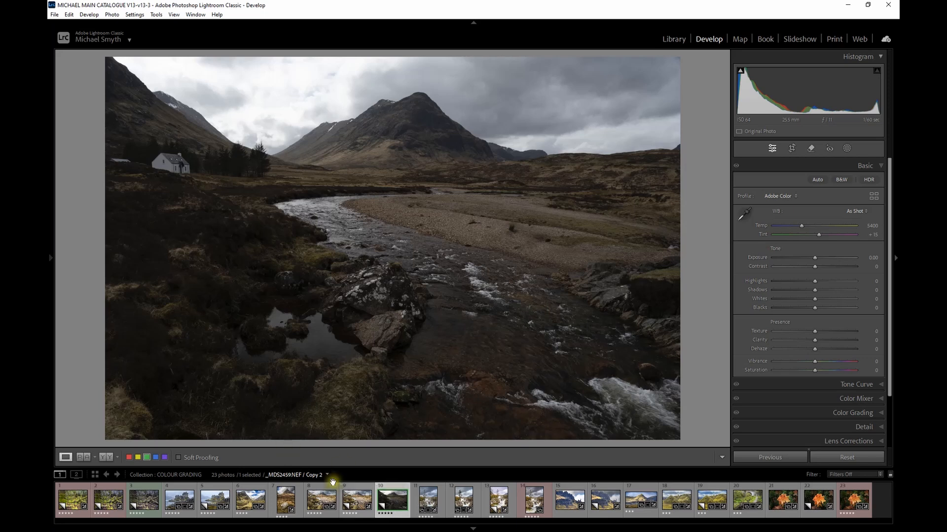
{"action": "left_click", "coordinate": [151, 507]}
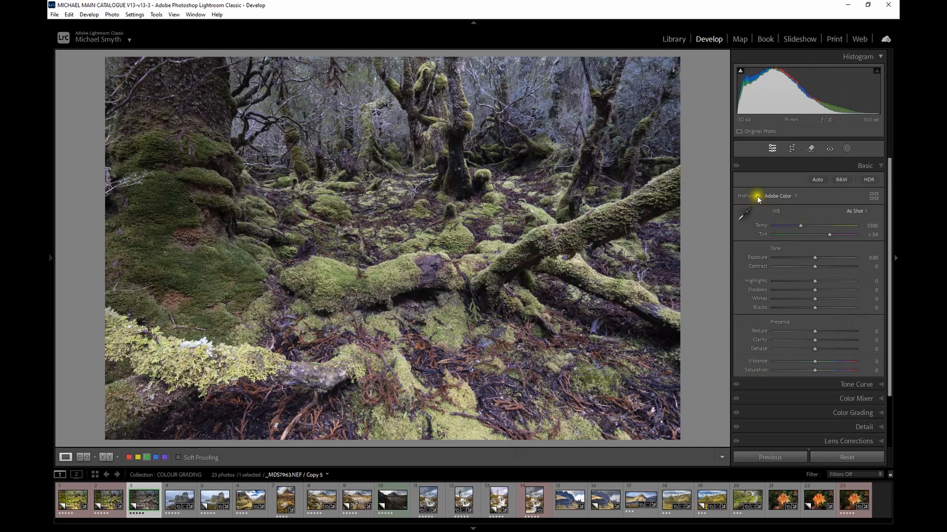
{"action": "left_click", "coordinate": [782, 198]}
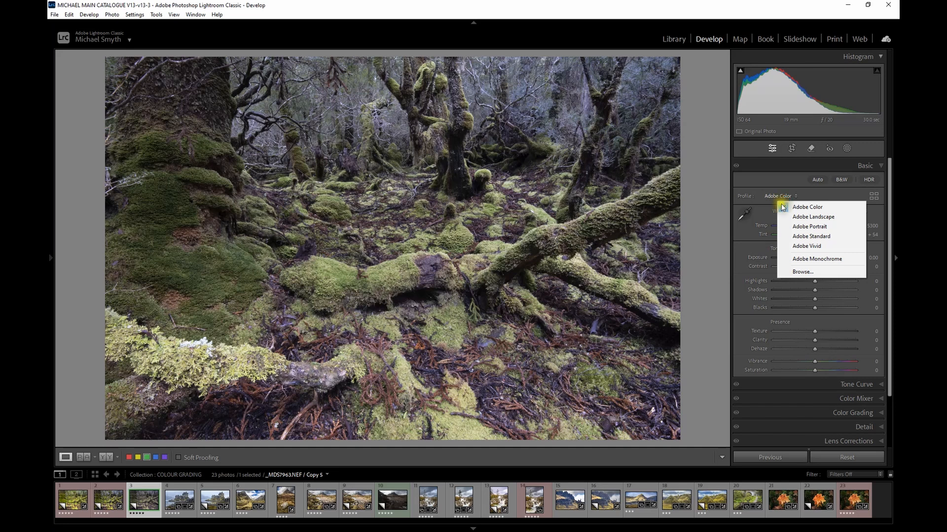
{"action": "left_click", "coordinate": [840, 237]}
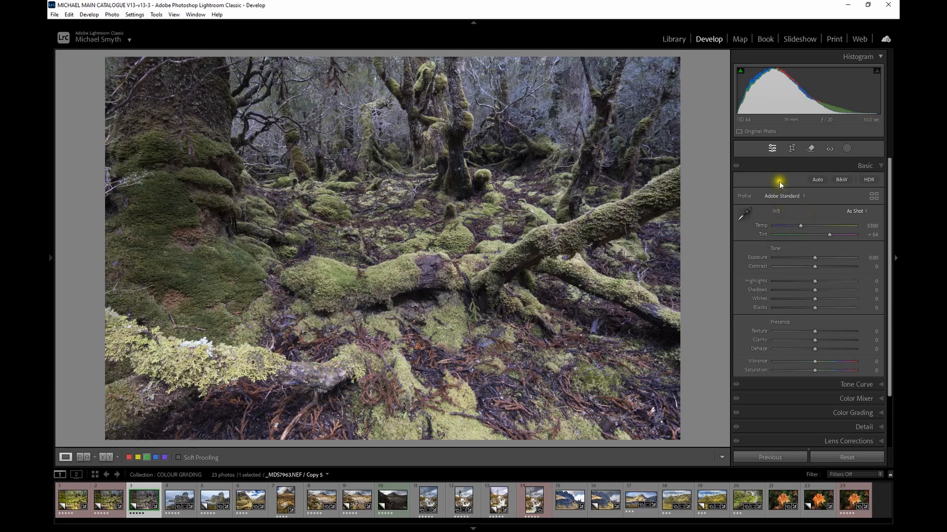
{"action": "left_click", "coordinate": [783, 197]}
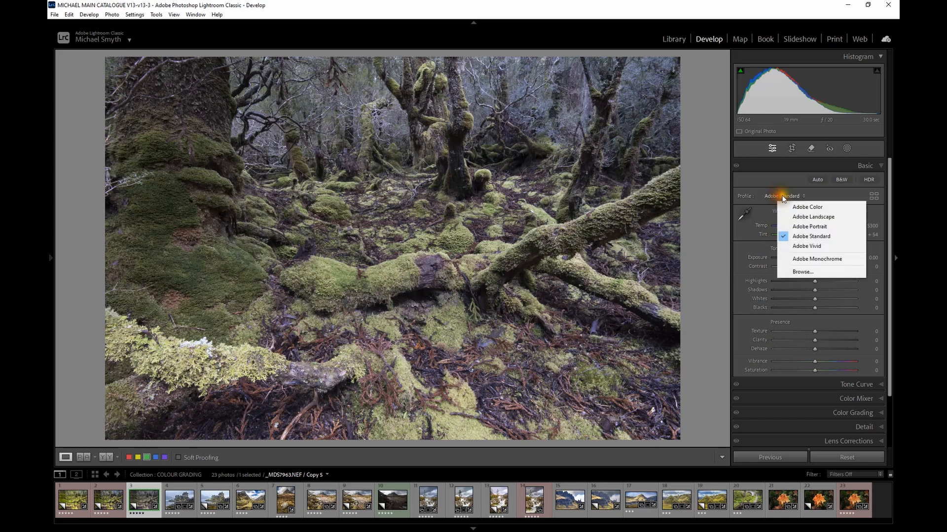
{"action": "left_click", "coordinate": [818, 218]}
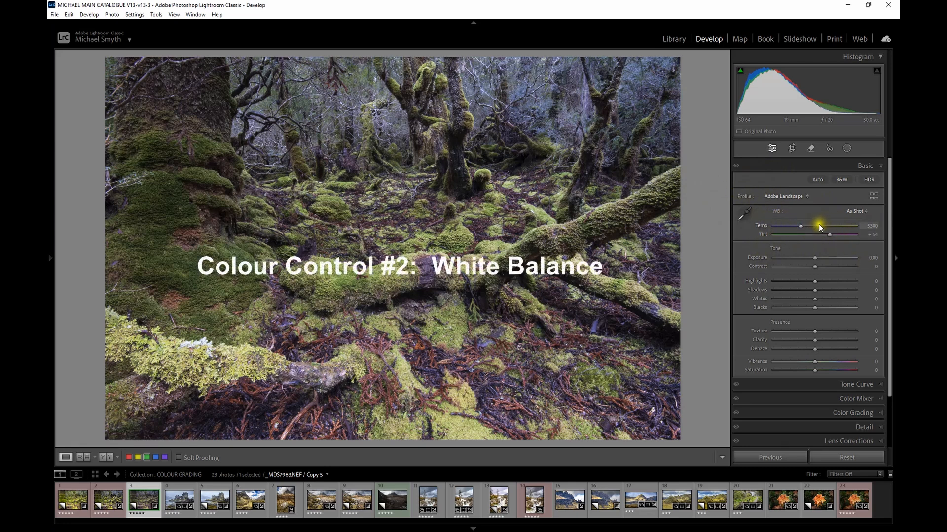
Adjust the forest photo's white balance to a Temp of 5892 and a Tint of +14
{"action": "mouse_move", "coordinate": [800, 225]}
{"action": "left_mouse_down"}
{"action": "mouse_move", "coordinate": [811, 228]}
{"action": "mouse_move", "coordinate": [795, 227]}
{"action": "left_mouse_up"}
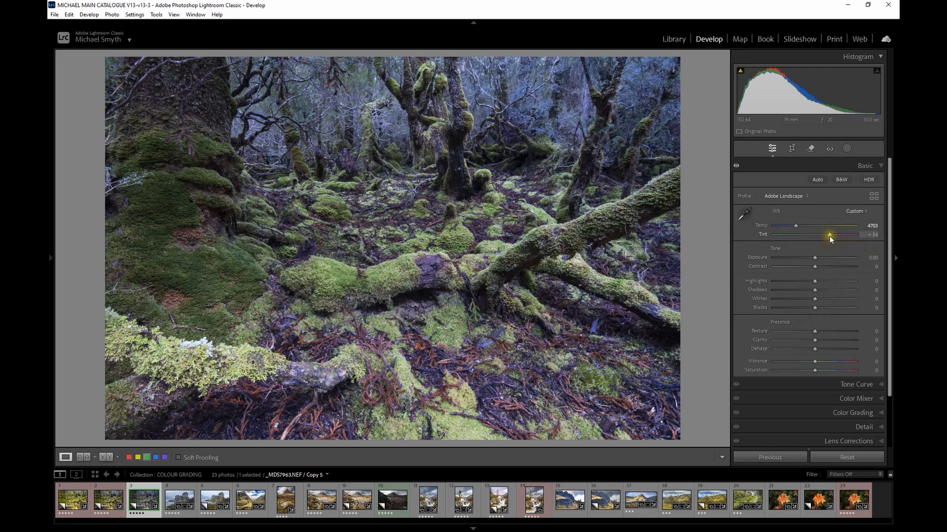
{"action": "mouse_move", "coordinate": [830, 236]}
{"action": "left_mouse_down"}
{"action": "mouse_move", "coordinate": [815, 240]}
{"action": "mouse_move", "coordinate": [827, 238]}
{"action": "mouse_move", "coordinate": [803, 236]}
{"action": "mouse_move", "coordinate": [806, 226]}
{"action": "left_mouse_up"}
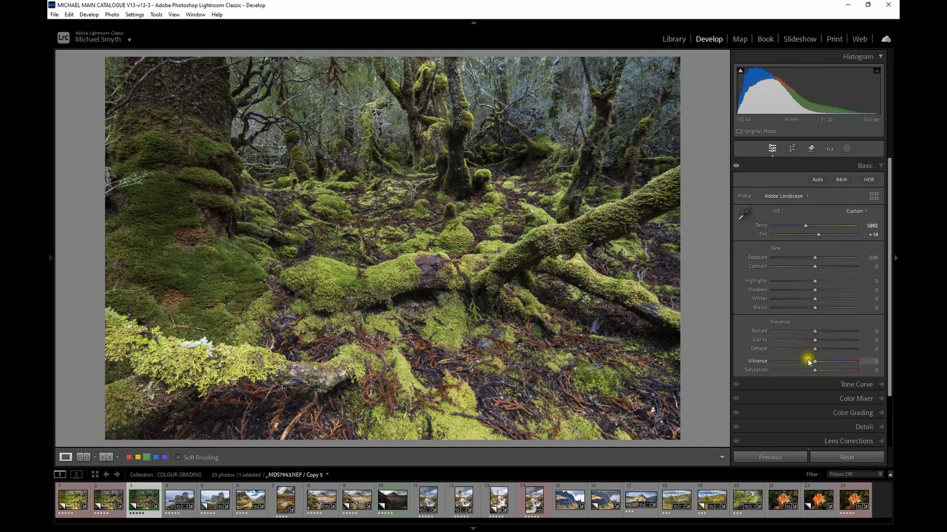
Try Vibrance at +100 and -100 and Saturation at +100 on the forest photo, and reset both to 0
{"action": "left_click_drag", "start_coordinate": [814, 363], "coordinate": [878, 365]}
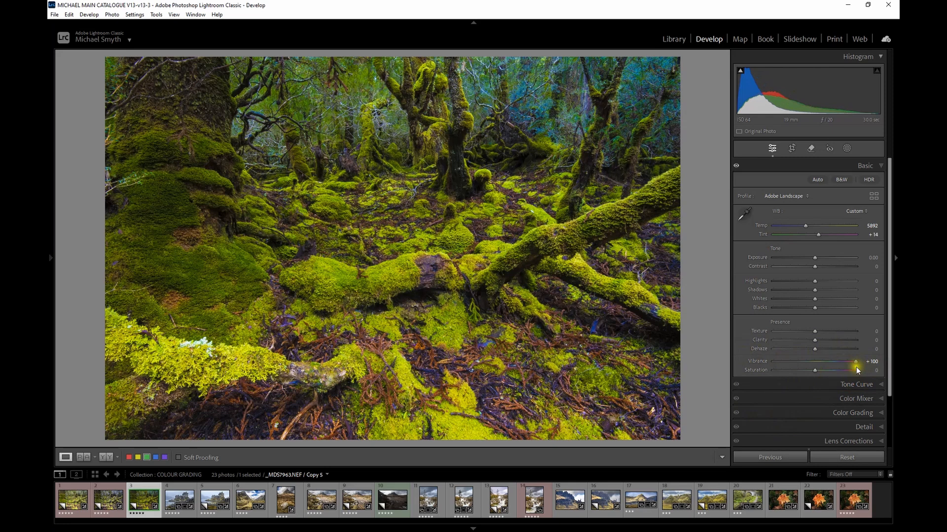
{"action": "left_click_drag", "start_coordinate": [855, 362], "coordinate": [749, 368]}
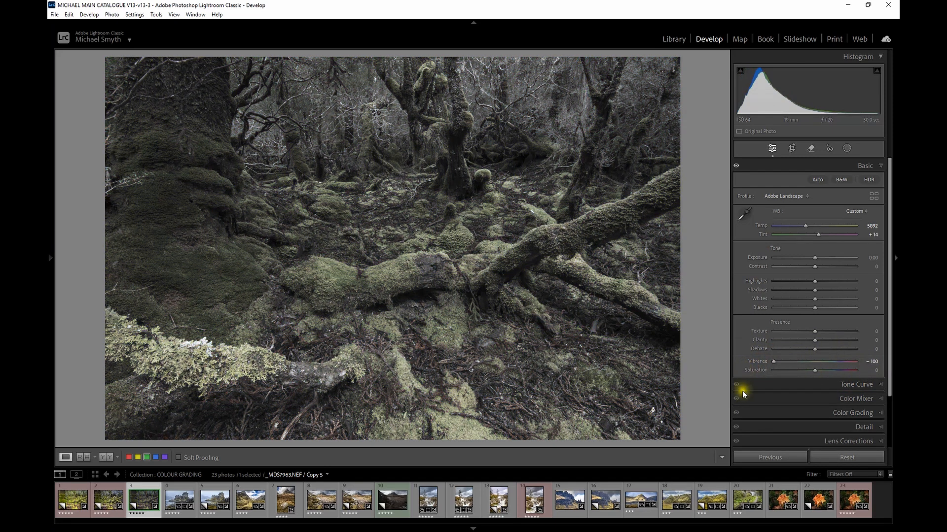
{"action": "left_click_drag", "start_coordinate": [773, 361], "coordinate": [867, 381]}
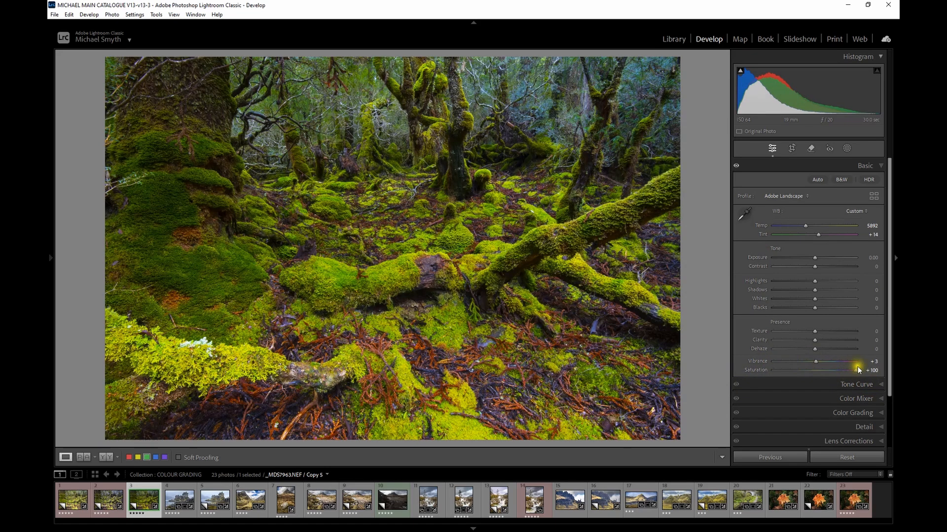
{"action": "left_click_drag", "start_coordinate": [855, 371], "coordinate": [753, 365]}
{"action": "double_click", "coordinate": [753, 363]}
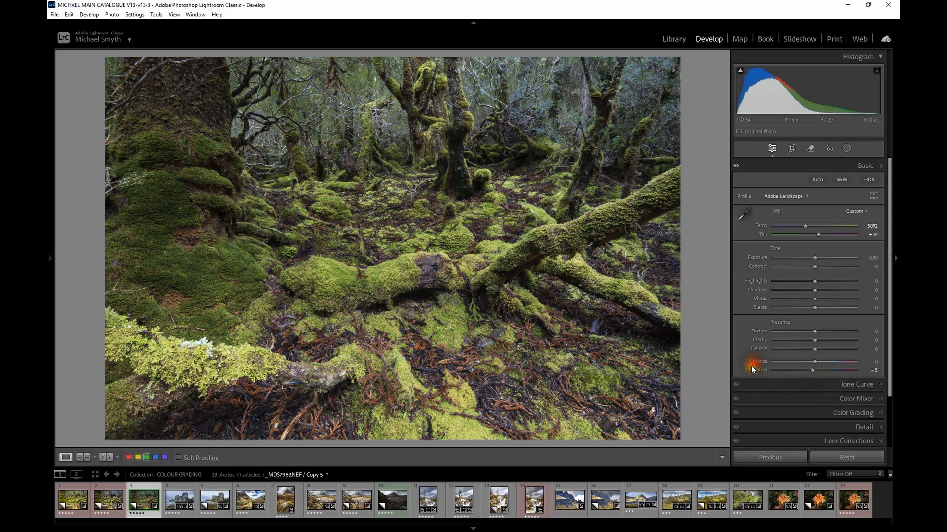
{"action": "double_click", "coordinate": [755, 370]}
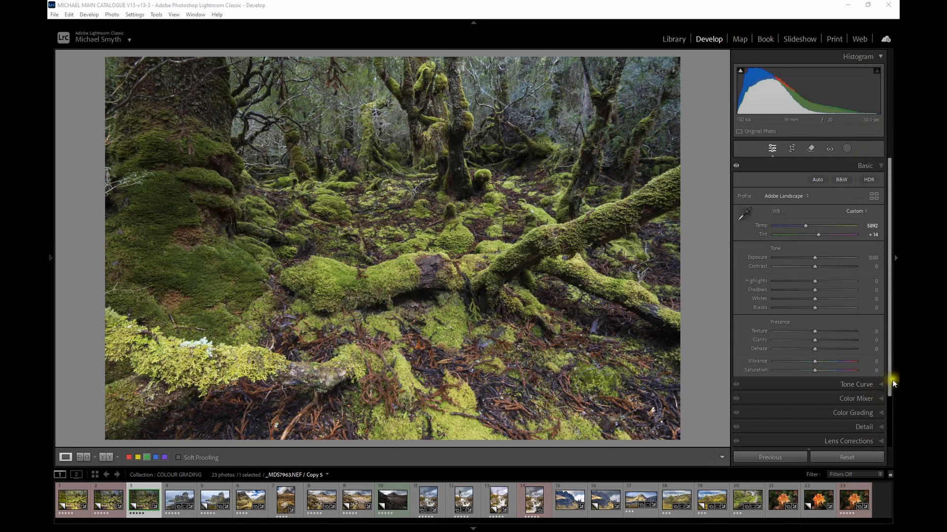
Try the Calibration Blue Primary at Saturation +100 and Hue -100, and reset both values to 0
{"action": "left_click_drag", "start_coordinate": [890, 383], "coordinate": [885, 448]}
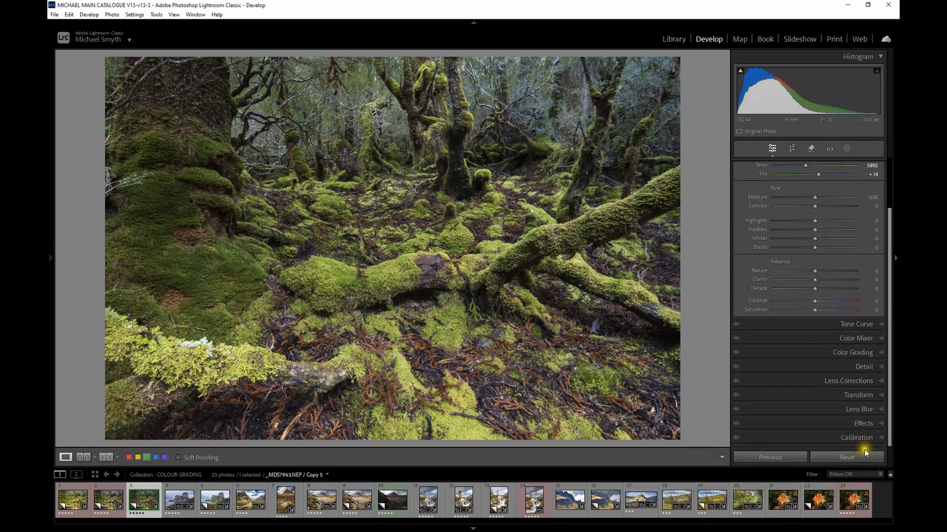
{"action": "left_click", "coordinate": [798, 437]}
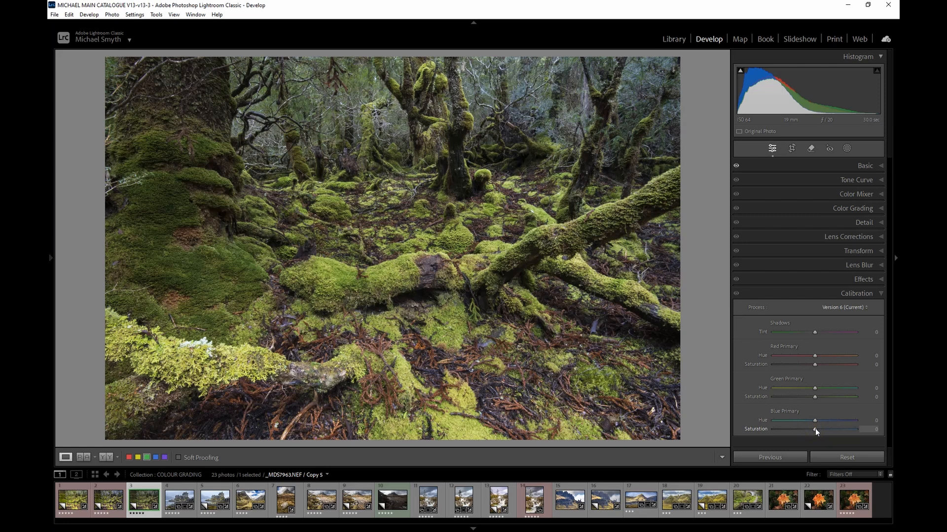
{"action": "left_click_drag", "start_coordinate": [814, 430], "coordinate": [883, 448]}
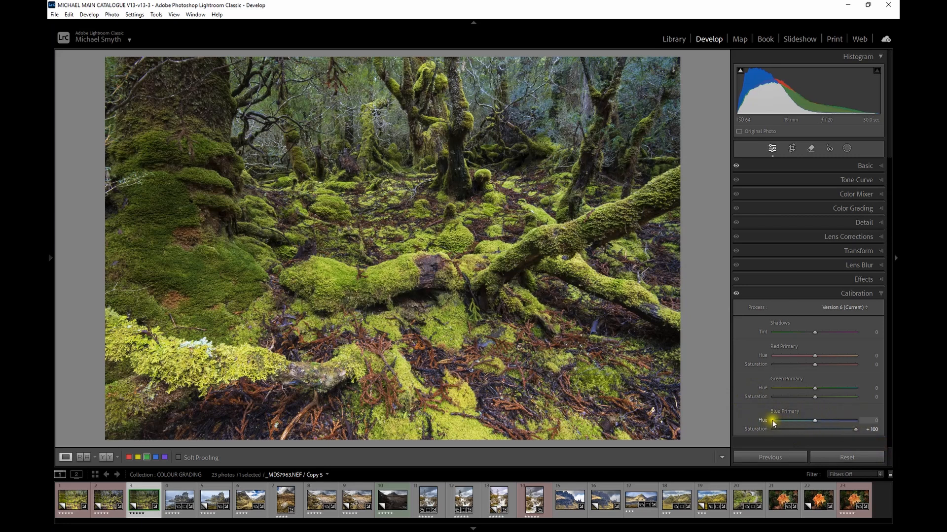
{"action": "left_click_drag", "start_coordinate": [815, 420], "coordinate": [763, 427]}
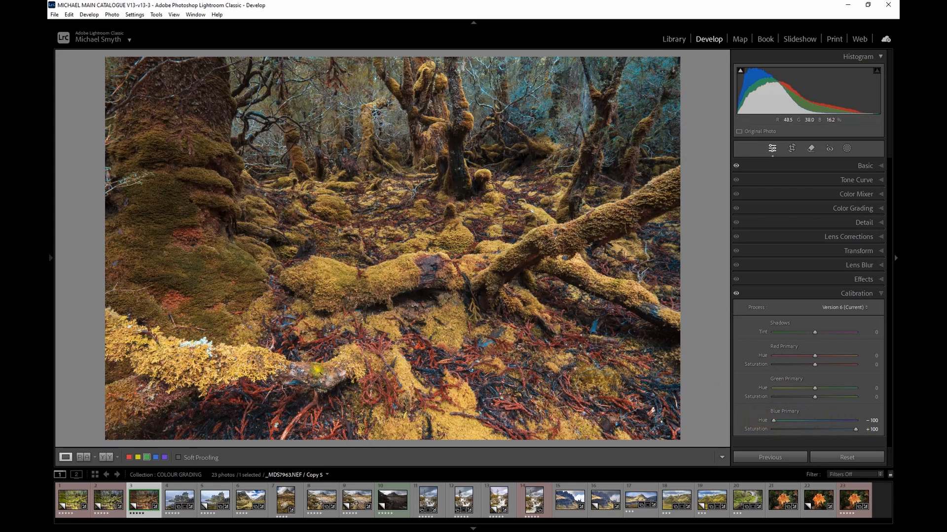
{"action": "double_click", "coordinate": [762, 421]}
{"action": "double_click", "coordinate": [756, 429]}
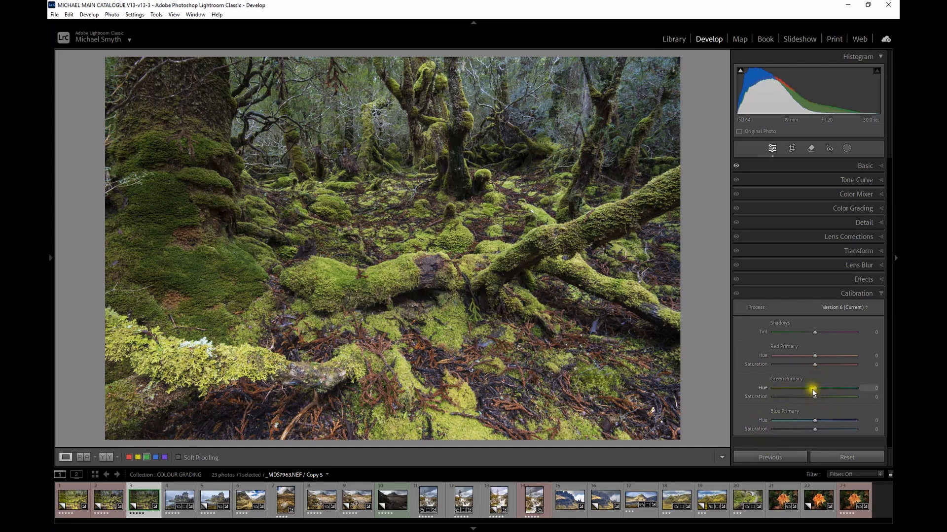
Try the Calibration Green Primary with Hue at -100 and +24 and Saturation at +7, and reset both to 0
{"action": "left_click_drag", "start_coordinate": [861, 407], "coordinate": [758, 390]}
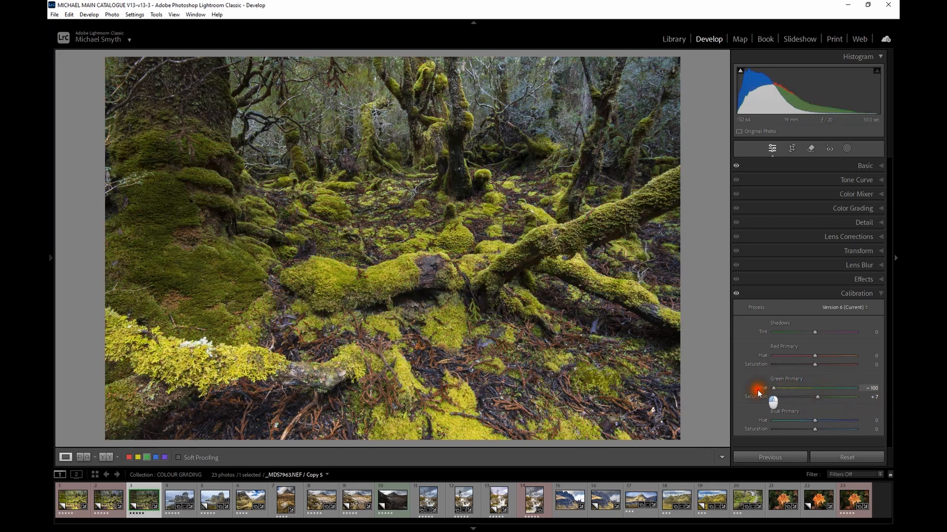
{"action": "mouse_move", "coordinate": [824, 408]}
{"action": "left_mouse_down"}
{"action": "mouse_move", "coordinate": [785, 398]}
{"action": "mouse_move", "coordinate": [826, 406]}
{"action": "left_mouse_up"}
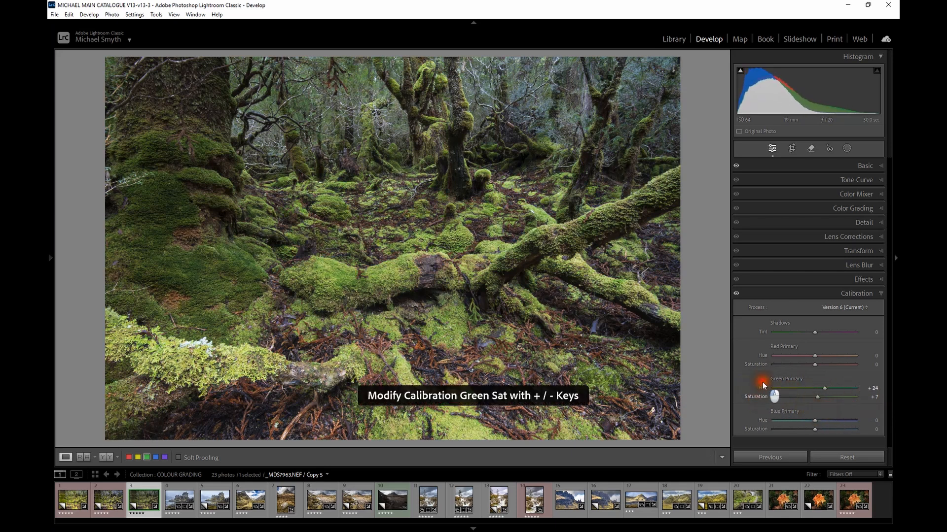
{"action": "double_click", "coordinate": [762, 387]}
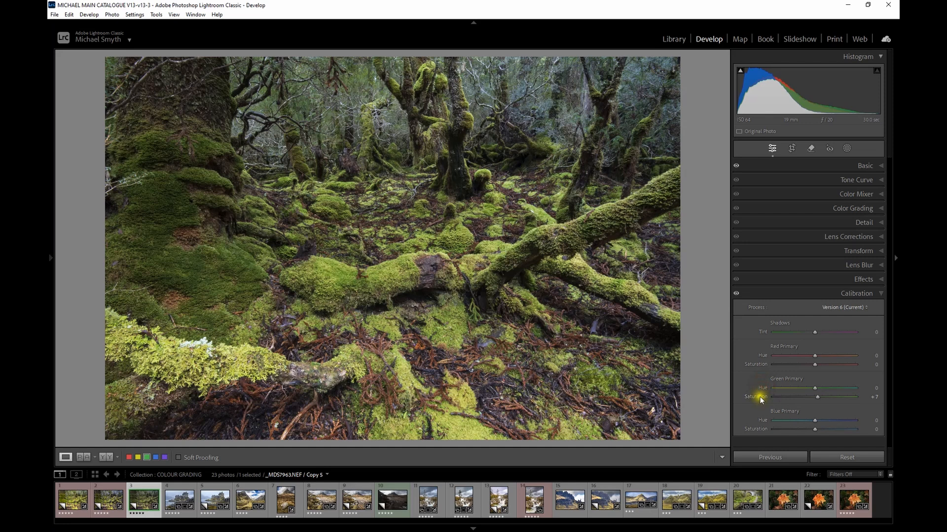
{"action": "double_click", "coordinate": [759, 397]}
Try Red Primary Saturation at +100 and a shift of the Shadows Tint in Calibration, and reset both to 0
{"action": "left_click_drag", "start_coordinate": [814, 365], "coordinate": [883, 368]}
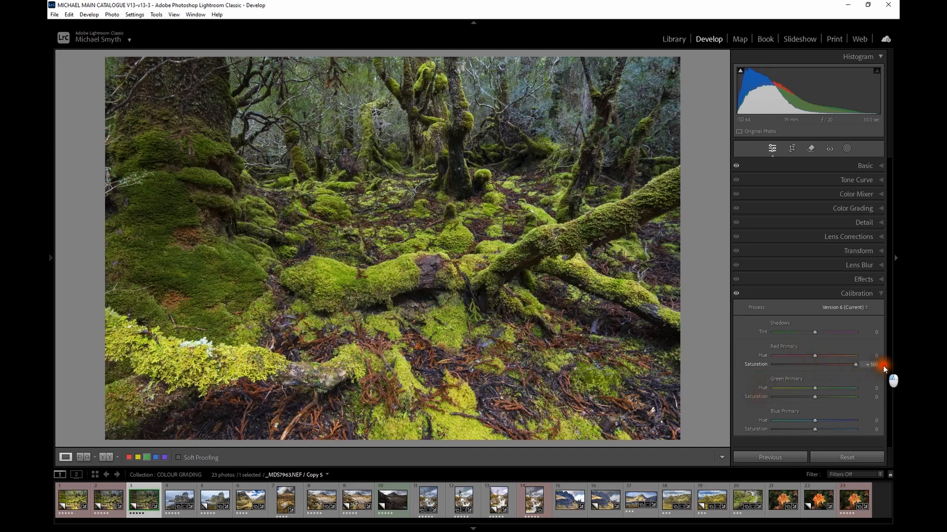
{"action": "left_click_drag", "start_coordinate": [812, 366], "coordinate": [850, 363]}
{"action": "double_click", "coordinate": [756, 365]}
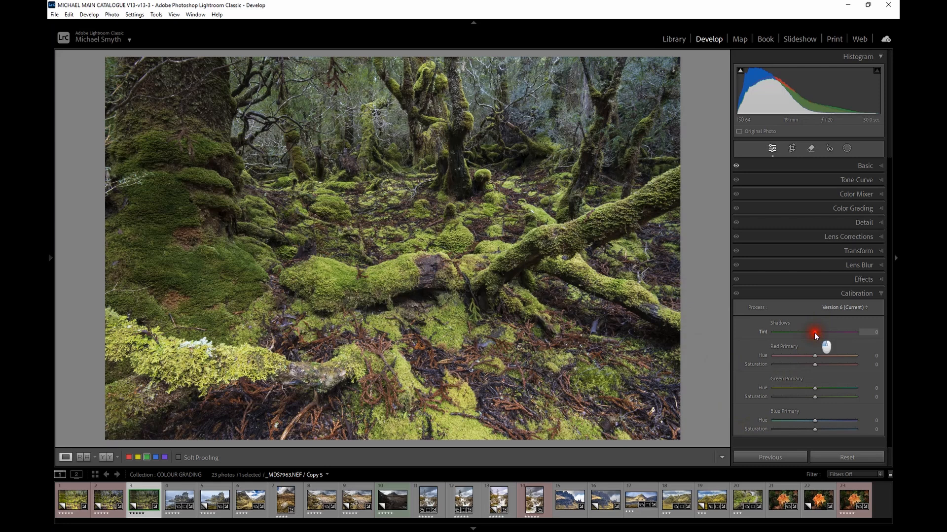
{"action": "mouse_move", "coordinate": [807, 332]}
{"action": "left_mouse_down"}
{"action": "mouse_move", "coordinate": [799, 330]}
{"action": "mouse_move", "coordinate": [827, 328]}
{"action": "mouse_move", "coordinate": [786, 327]}
{"action": "mouse_move", "coordinate": [815, 330]}
{"action": "mouse_move", "coordinate": [806, 326]}
{"action": "mouse_move", "coordinate": [826, 341]}
{"action": "mouse_move", "coordinate": [784, 336]}
{"action": "mouse_move", "coordinate": [826, 339]}
{"action": "mouse_move", "coordinate": [798, 343]}
{"action": "mouse_move", "coordinate": [818, 333]}
{"action": "left_mouse_up"}
{"action": "double_click", "coordinate": [763, 332]}
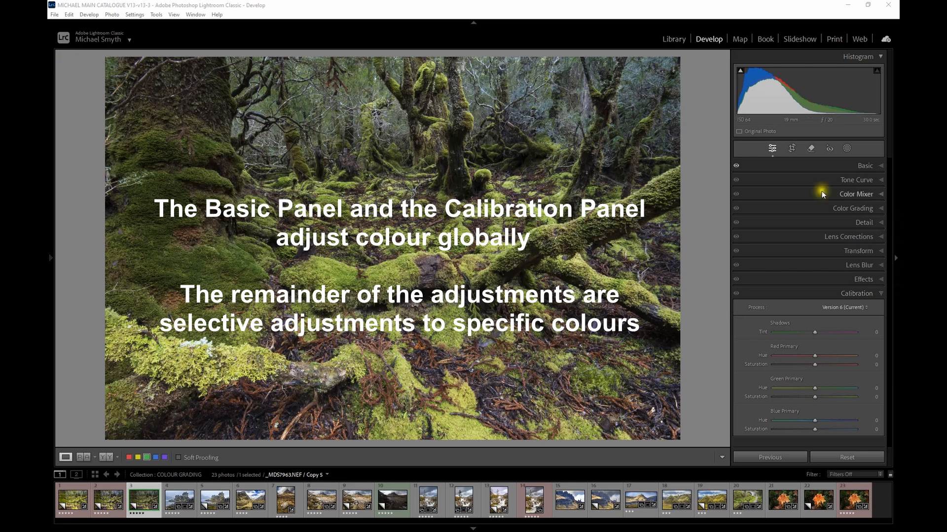
Sample the yellow-green moss near the fallen log as a Point Color in the Color Mixer
{"action": "left_click", "coordinate": [778, 194]}
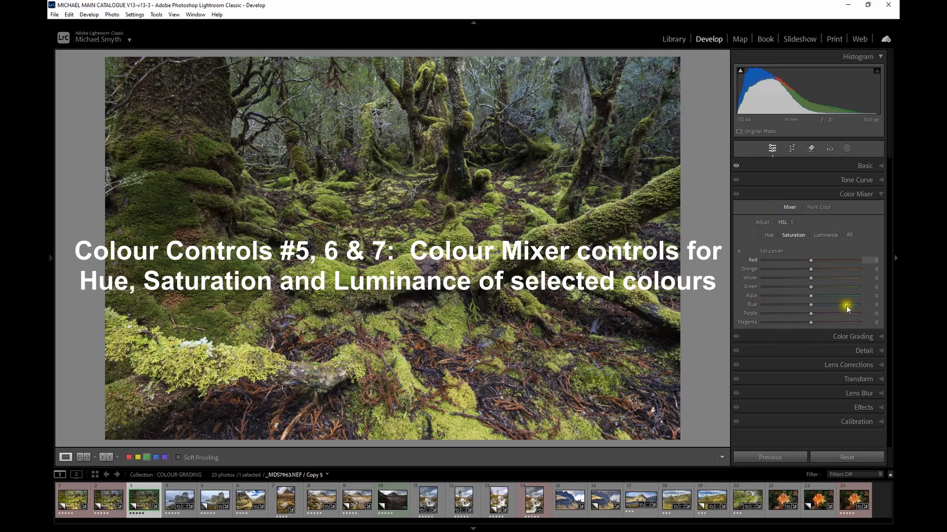
{"action": "left_click", "coordinate": [816, 208]}
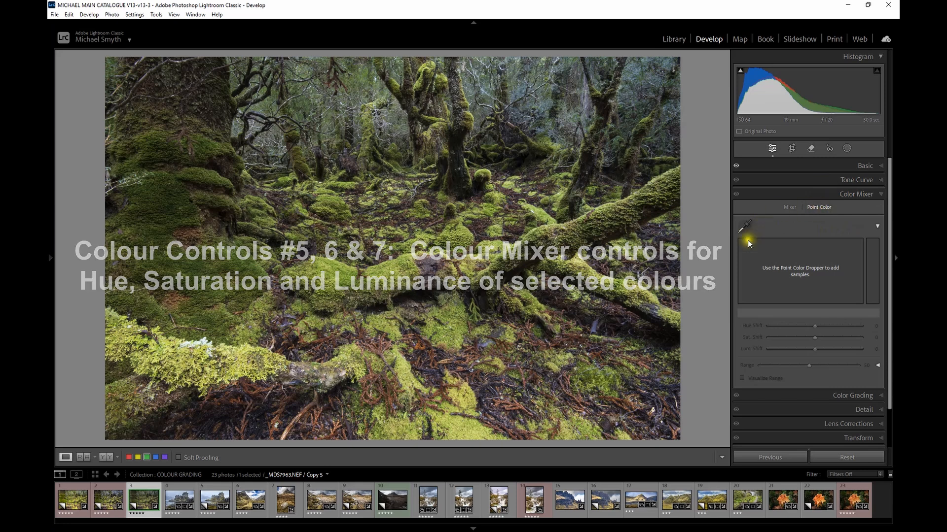
{"action": "left_click", "coordinate": [745, 227]}
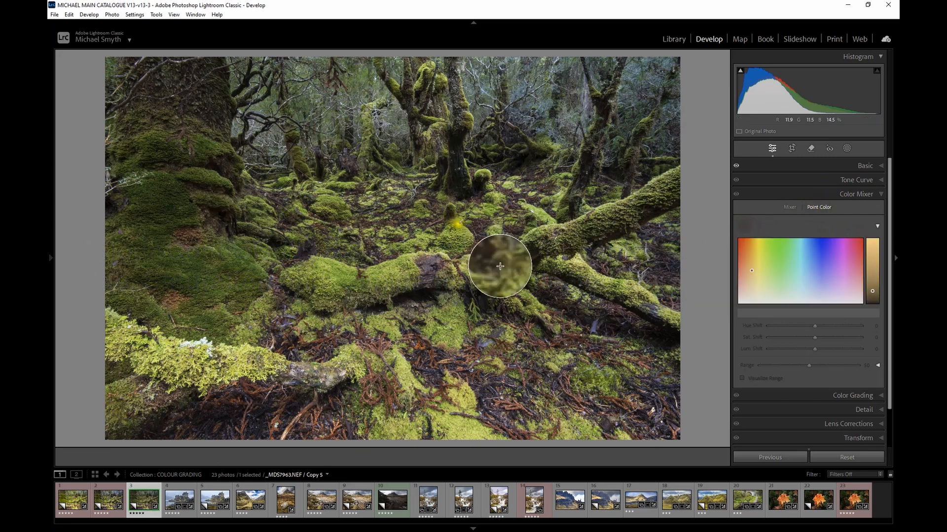
{"action": "left_click", "coordinate": [502, 273]}
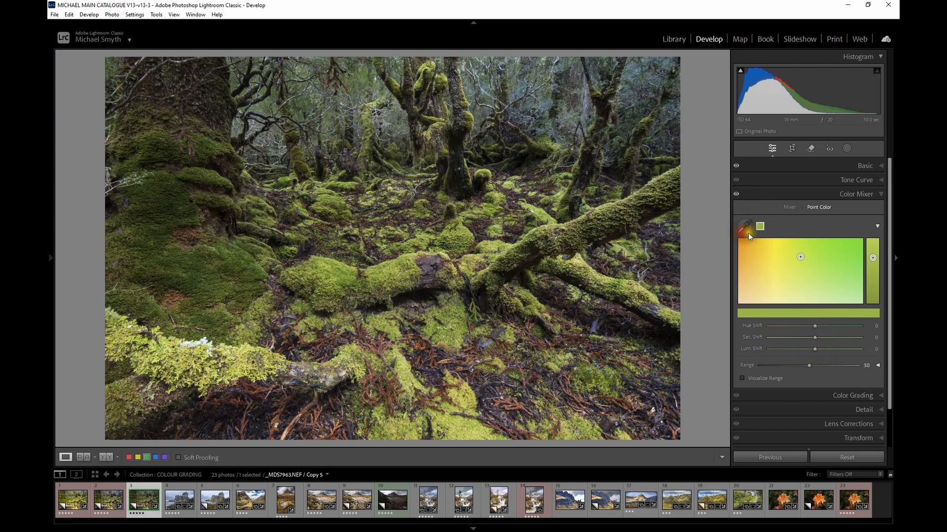
Try HSL saturation shifts of +48 for Yellow and -7 for Red in the Color Mixer, and reset both
{"action": "left_click", "coordinate": [791, 207]}
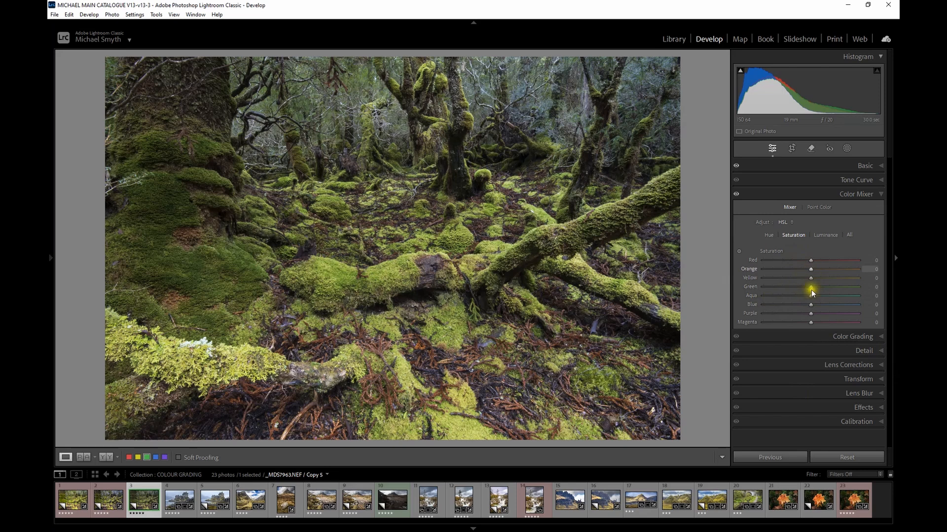
{"action": "left_click_drag", "start_coordinate": [811, 278], "coordinate": [837, 286]}
{"action": "left_click", "coordinate": [751, 278]}
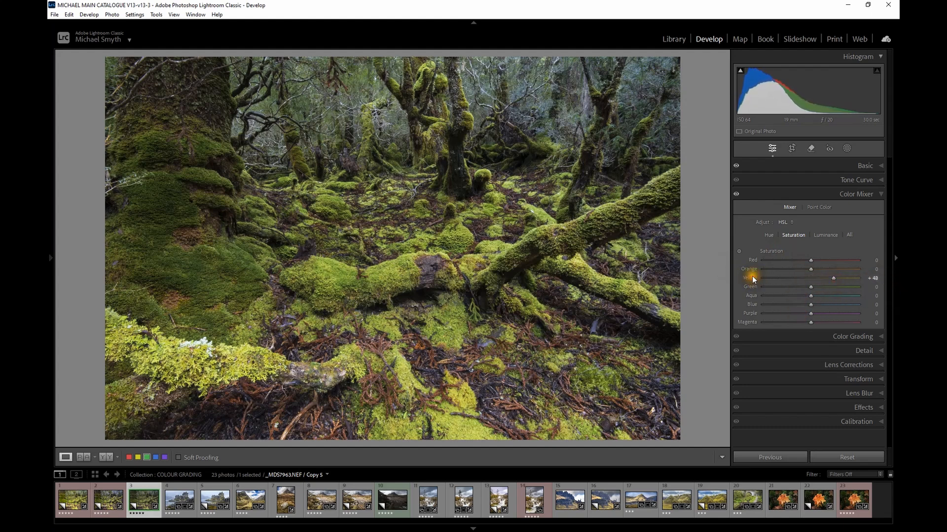
{"action": "double_click", "coordinate": [752, 277]}
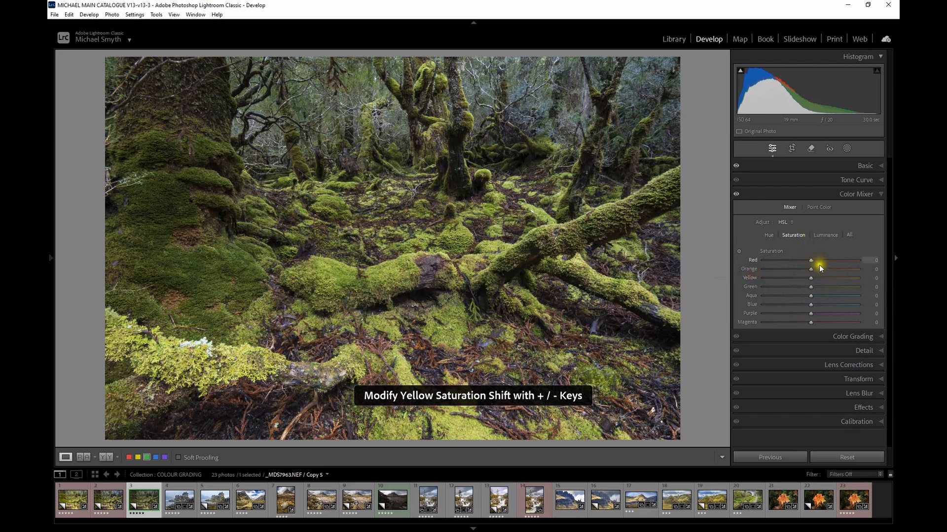
{"action": "left_click_drag", "start_coordinate": [811, 261], "coordinate": [837, 241]}
{"action": "left_click_drag", "start_coordinate": [823, 245], "coordinate": [803, 257]}
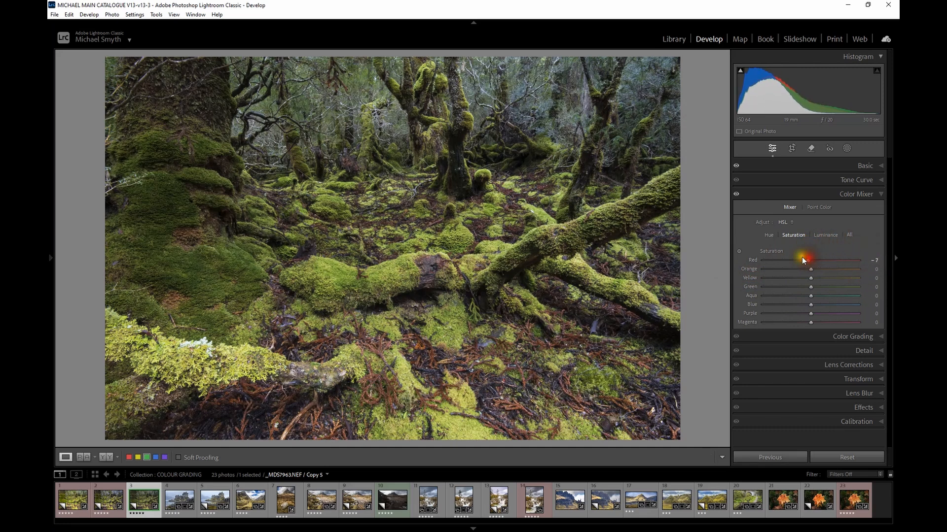
{"action": "left_click", "coordinate": [754, 259]}
Brighten the moss by setting the HSL luminance of Yellow to +85 and Green to +58
{"action": "left_click", "coordinate": [769, 235]}
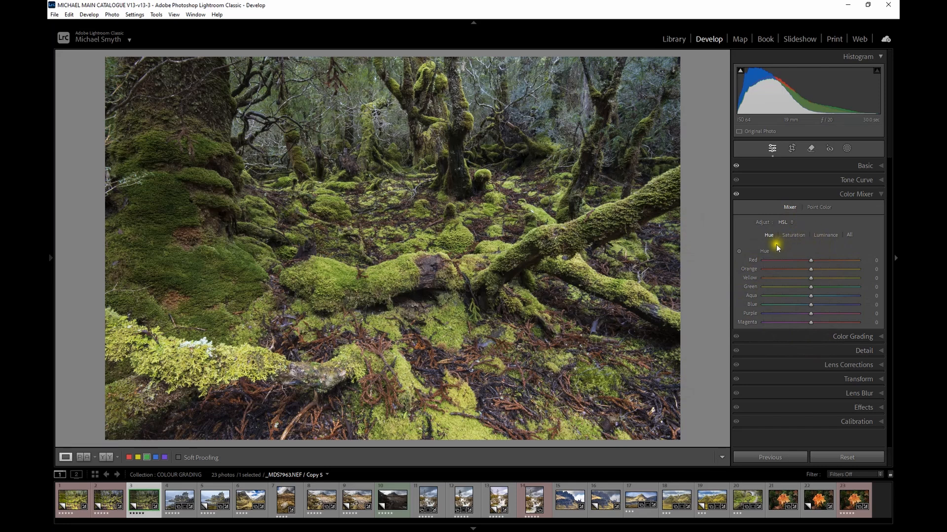
{"action": "left_click", "coordinate": [830, 234]}
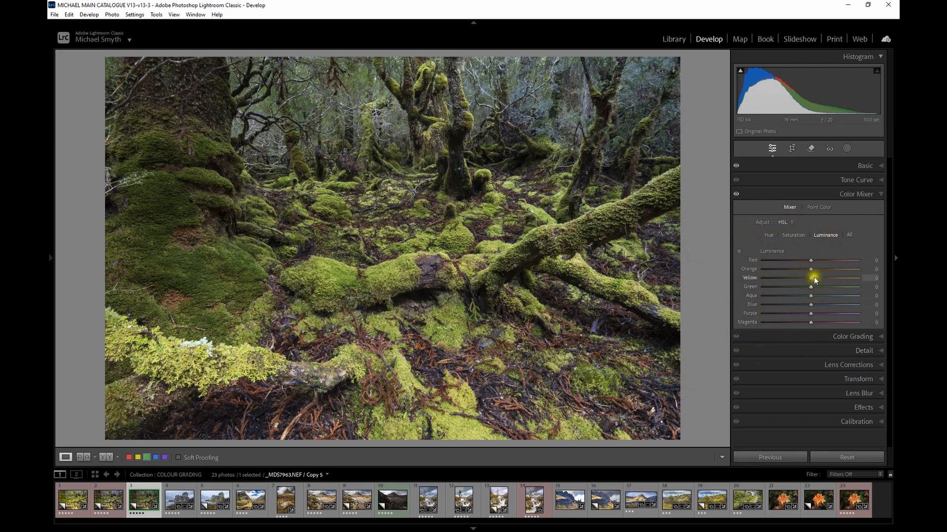
{"action": "left_click_drag", "start_coordinate": [811, 277], "coordinate": [838, 291]}
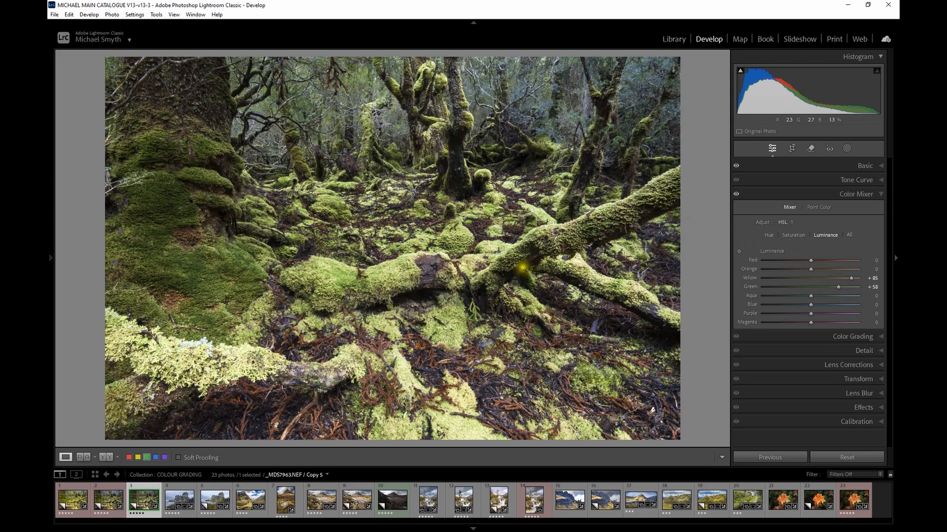
Try HSL saturation of +54 for Yellow and +56 for Green, compare before and after, and reset both
{"action": "left_click", "coordinate": [789, 236]}
{"action": "left_click_drag", "start_coordinate": [813, 283], "coordinate": [837, 279]}
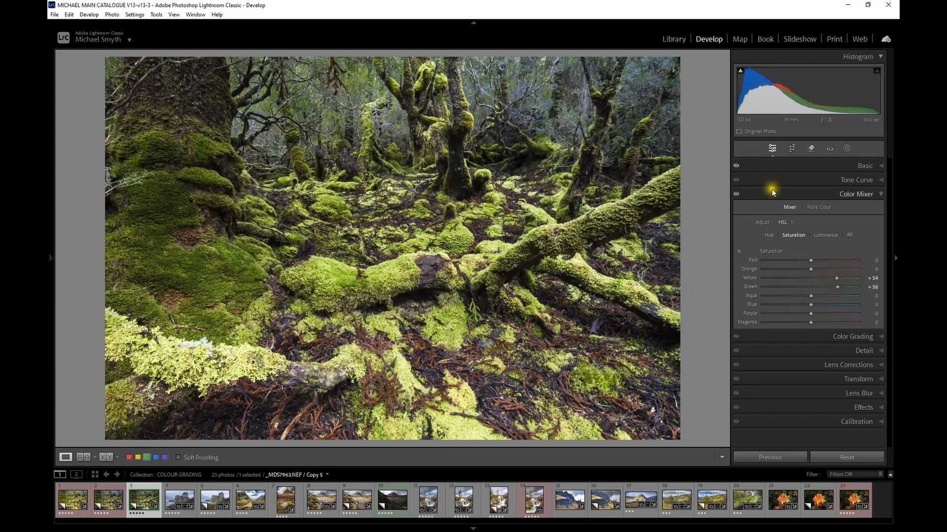
{"action": "left_click", "coordinate": [736, 195]}
{"action": "left_click", "coordinate": [736, 196]}
{"action": "double_click", "coordinate": [750, 278]}
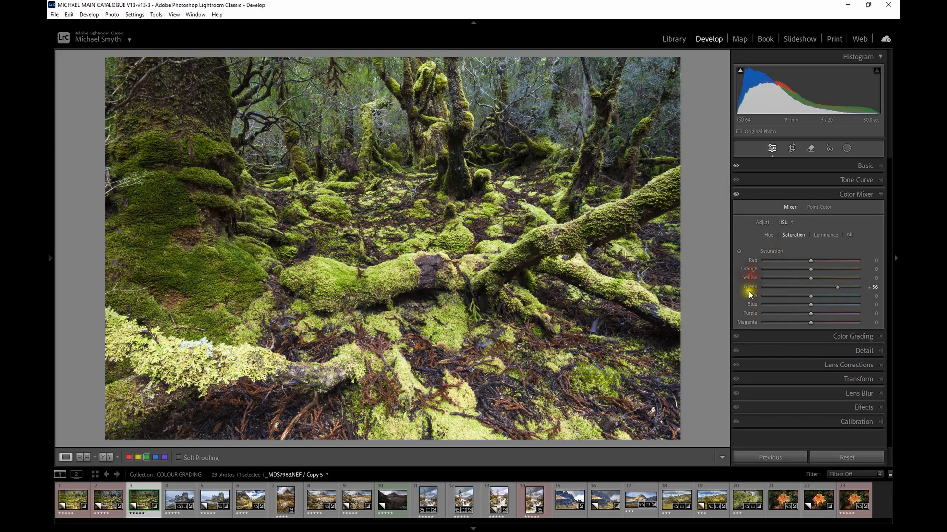
{"action": "double_click", "coordinate": [750, 289]}
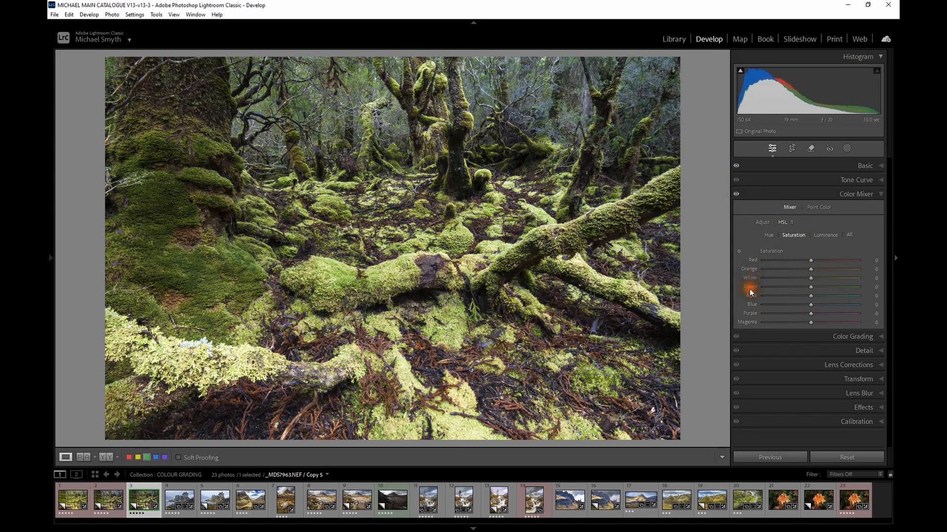
Reset the HSL luminance of Yellow and Green to 0
{"action": "left_click", "coordinate": [828, 235]}
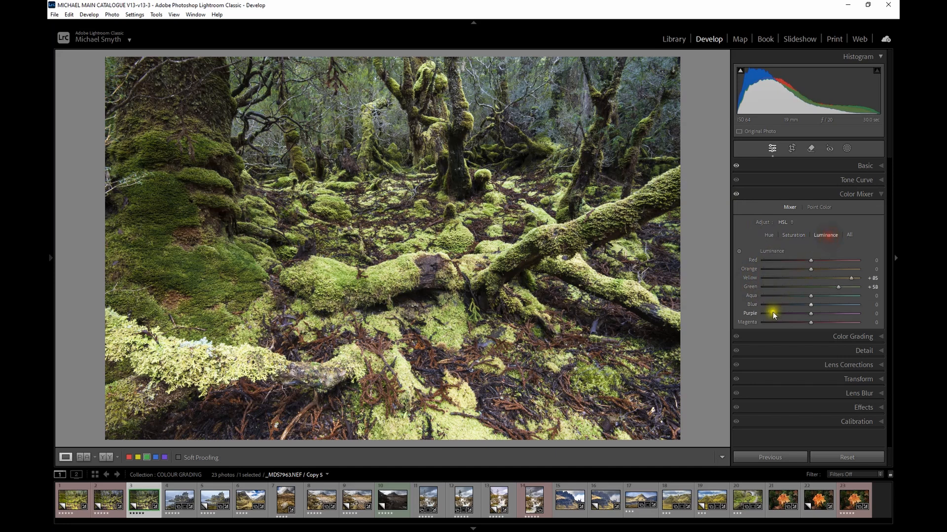
{"action": "double_click", "coordinate": [749, 278]}
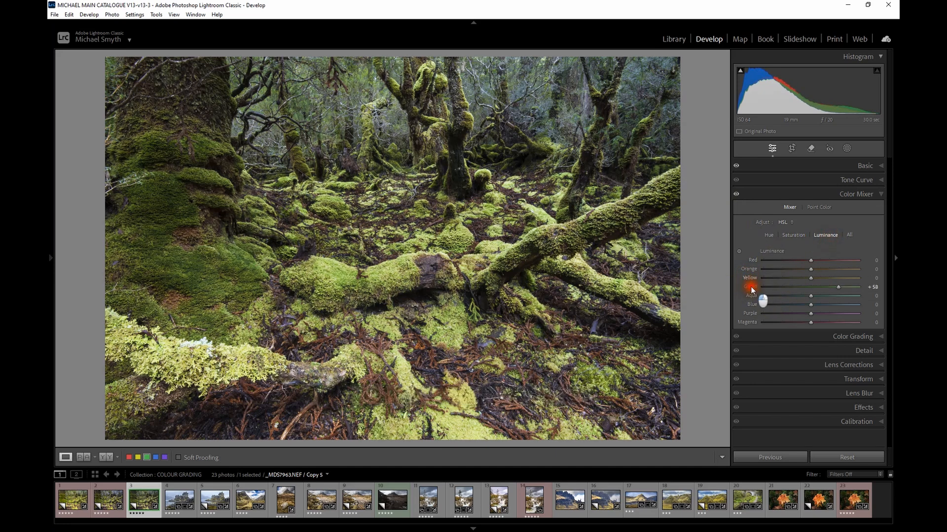
{"action": "double_click", "coordinate": [750, 287]}
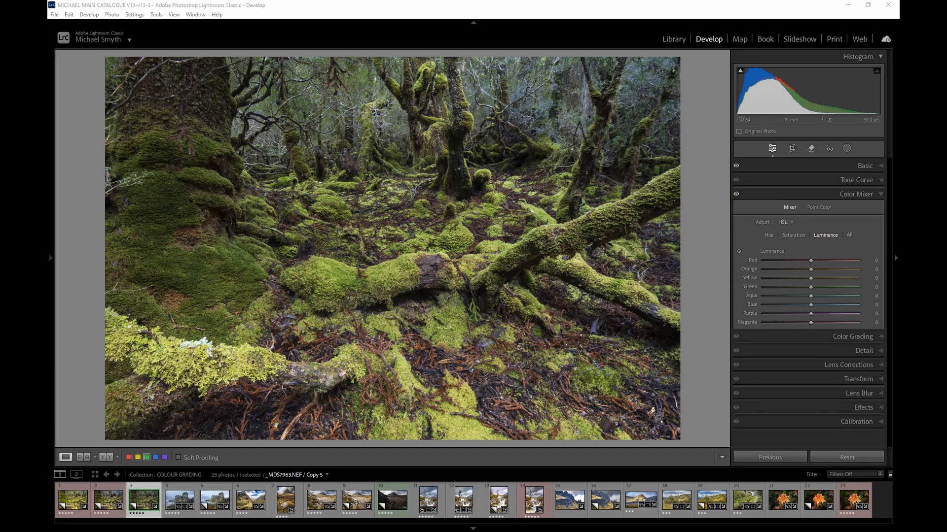
Try a blue Shadows tint in Color Grading with Blending 27 and Balance +3, and reset the tint and Balance
{"action": "left_click", "coordinate": [780, 336]}
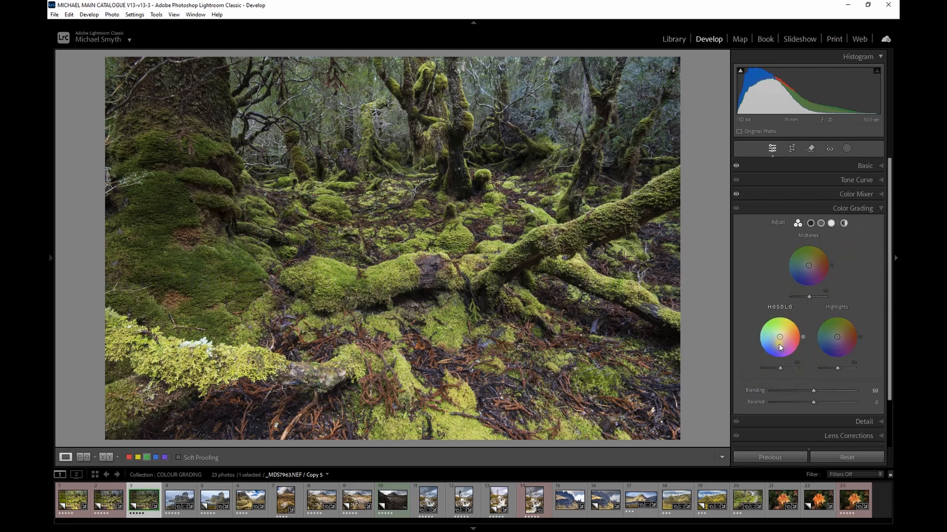
{"action": "left_click_drag", "start_coordinate": [779, 345], "coordinate": [770, 346]}
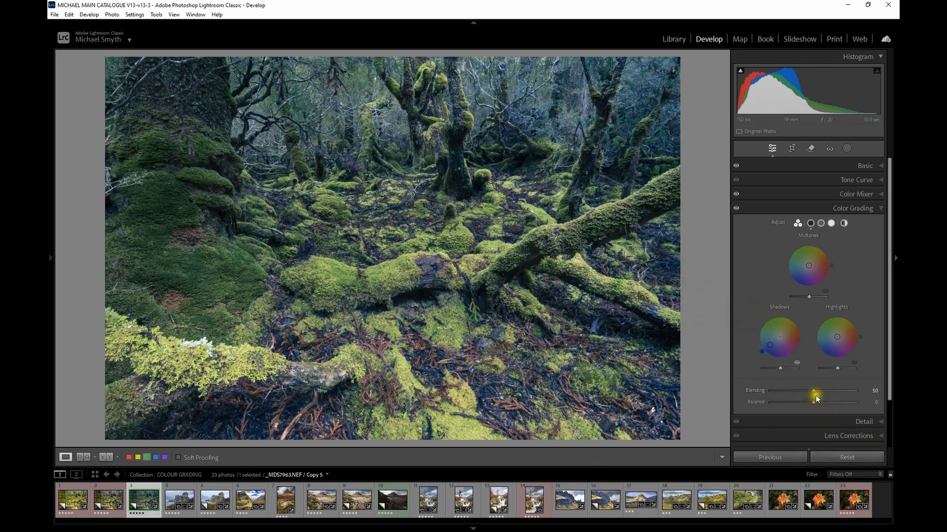
{"action": "mouse_move", "coordinate": [813, 392]}
{"action": "left_mouse_down"}
{"action": "mouse_move", "coordinate": [771, 393]}
{"action": "mouse_move", "coordinate": [805, 393]}
{"action": "mouse_move", "coordinate": [784, 402]}
{"action": "mouse_move", "coordinate": [841, 401]}
{"action": "mouse_move", "coordinate": [803, 398]}
{"action": "mouse_move", "coordinate": [826, 404]}
{"action": "mouse_move", "coordinate": [812, 402]}
{"action": "left_mouse_up"}
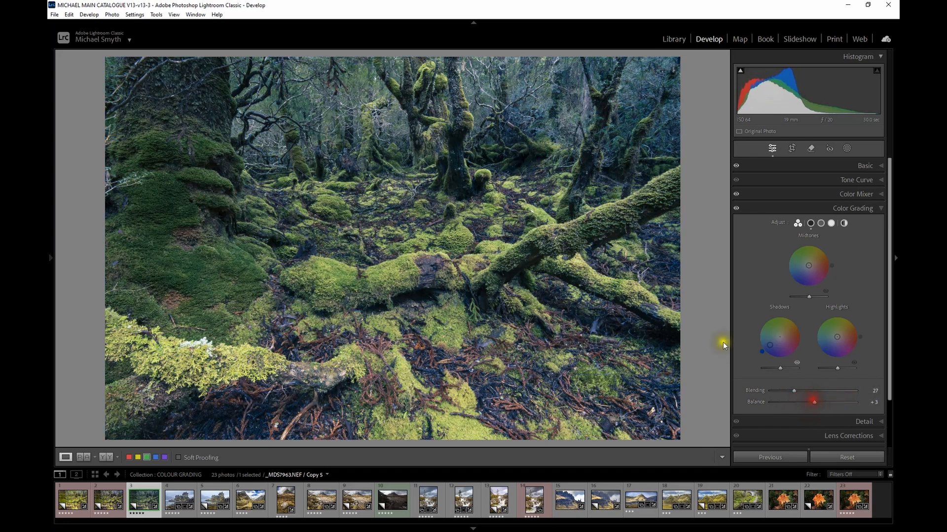
{"action": "double_click", "coordinate": [780, 339]}
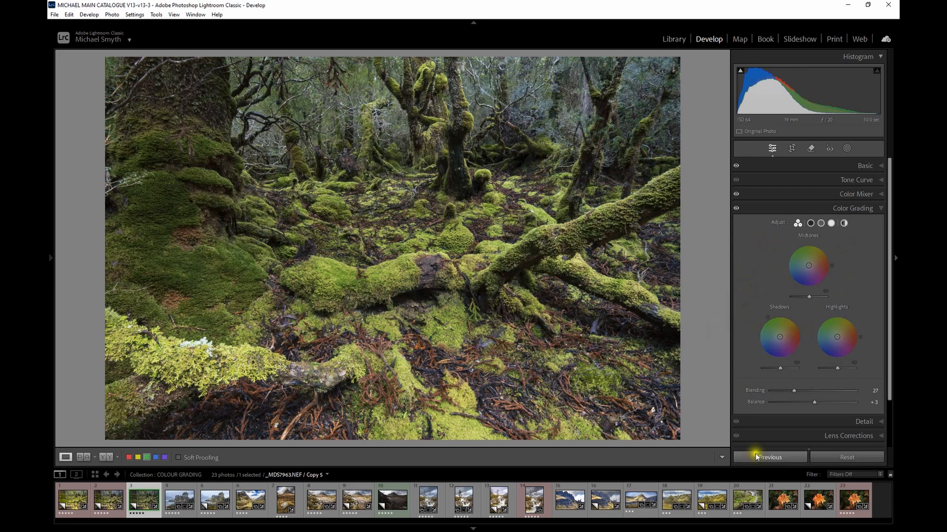
{"action": "double_click", "coordinate": [756, 403]}
Open the dark river and mountain photo with the white cottage, and set Blacks to +24, Highlights to -15 and Whites to -17
{"action": "key", "text": "ctrl+1"}
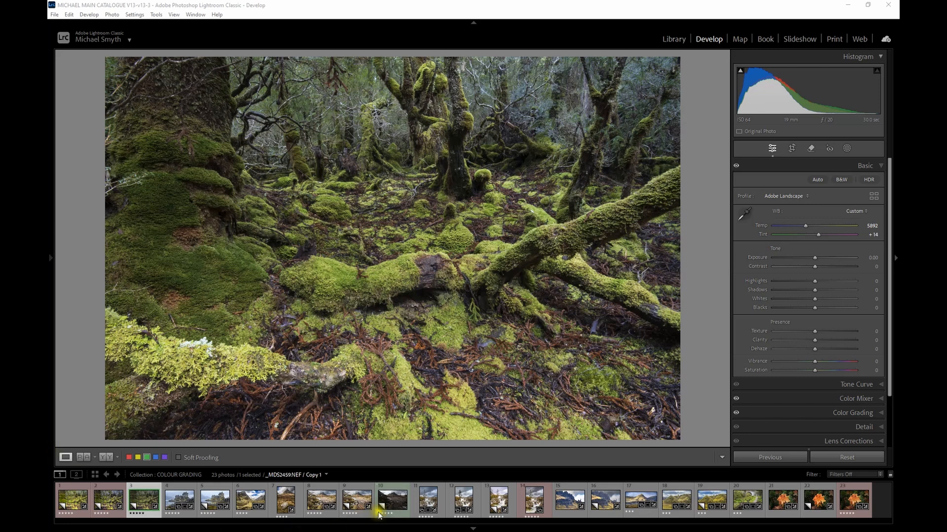
{"action": "left_click", "coordinate": [392, 501]}
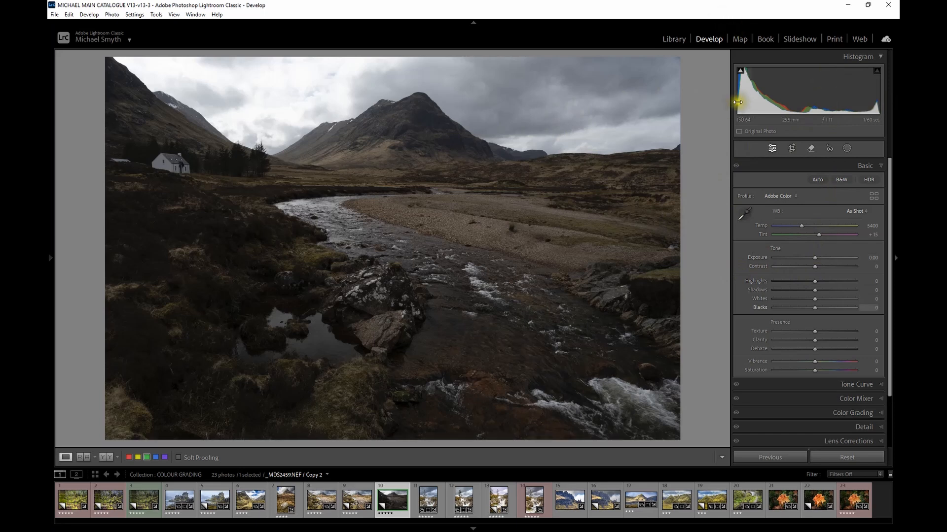
{"action": "mouse_move", "coordinate": [742, 69]}
{"action": "left_click_drag", "start_coordinate": [818, 309], "coordinate": [824, 307]}
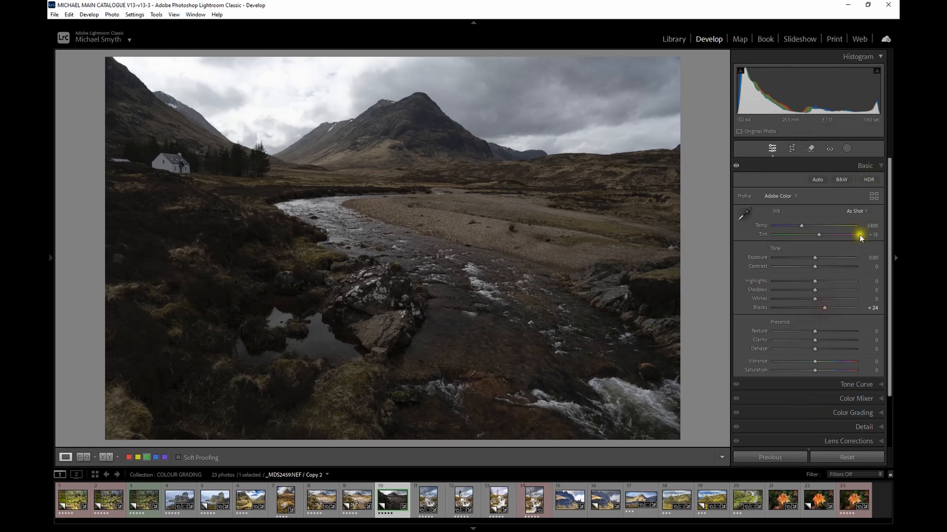
{"action": "left_click_drag", "start_coordinate": [814, 282], "coordinate": [807, 298]}
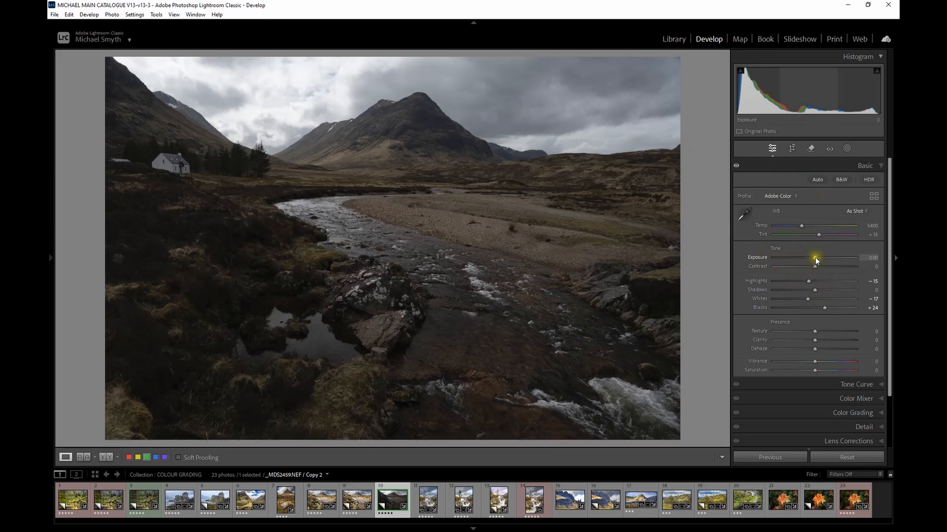
Brighten the river photo with Exposure +0.84, Shadows +41 and Contrast +25
{"action": "left_click_drag", "start_coordinate": [815, 257], "coordinate": [823, 260]}
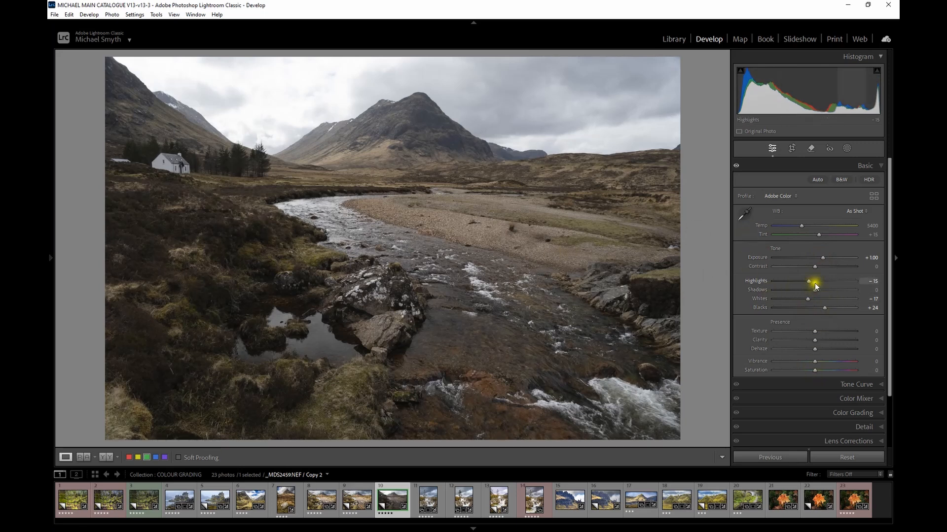
{"action": "mouse_move", "coordinate": [812, 294]}
{"action": "left_mouse_down"}
{"action": "mouse_move", "coordinate": [831, 288]}
{"action": "mouse_move", "coordinate": [823, 292]}
{"action": "left_mouse_up"}
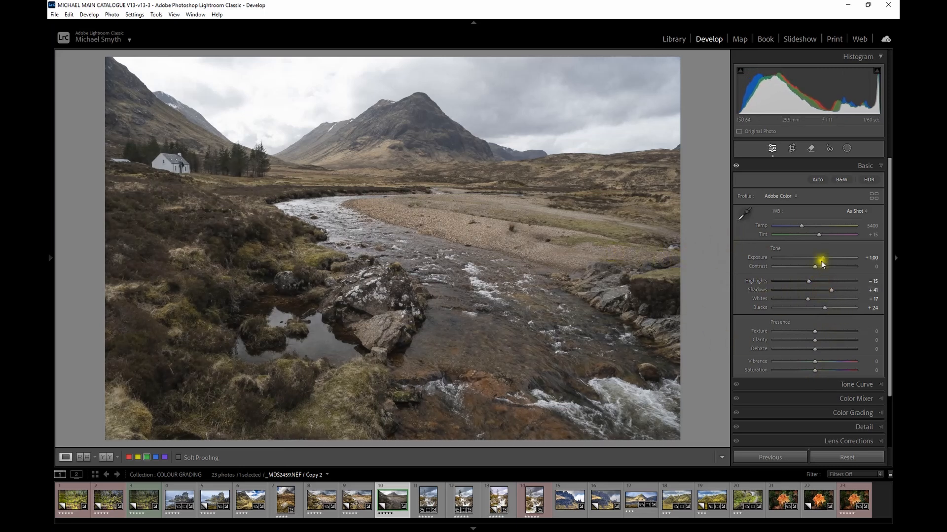
{"action": "left_click_drag", "start_coordinate": [822, 257], "coordinate": [820, 259]}
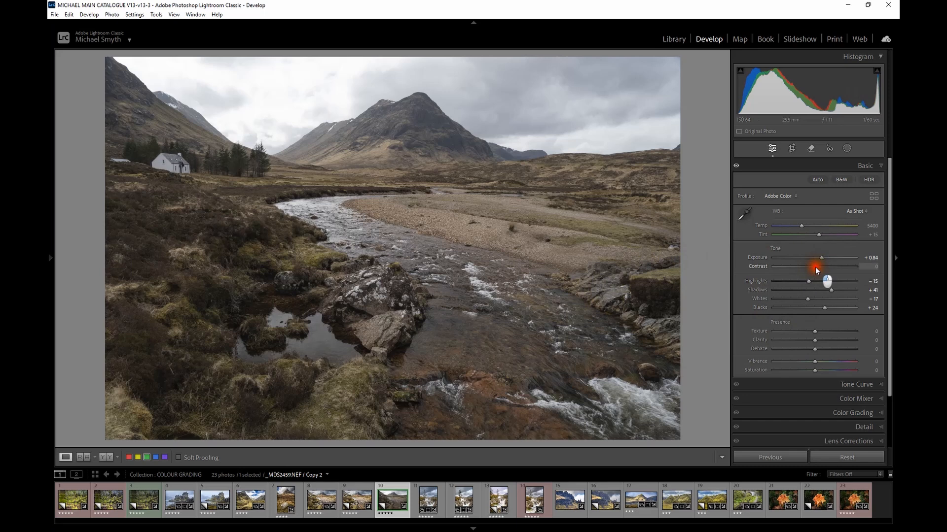
{"action": "left_click_drag", "start_coordinate": [815, 267], "coordinate": [826, 266]}
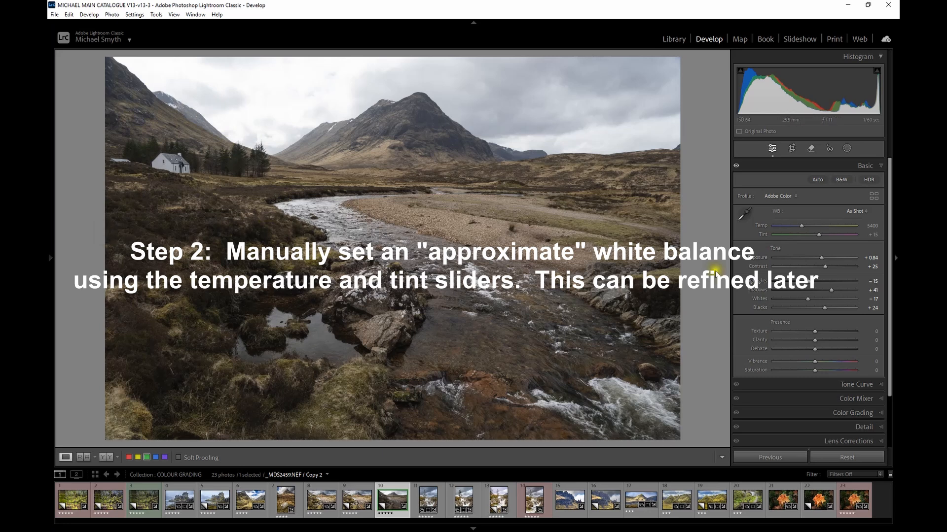
Sample the white cottage wall as the white balance neutral, and set Temp to 5514
{"action": "left_click", "coordinate": [747, 214]}
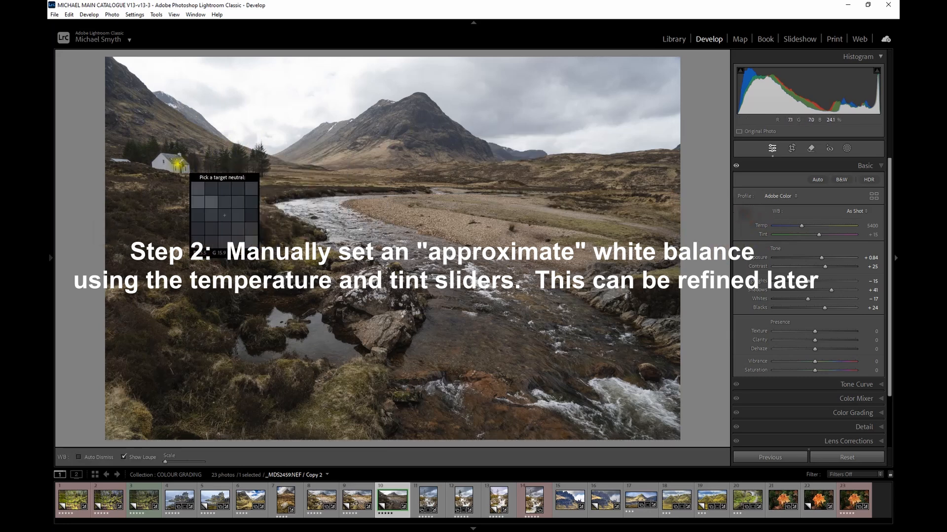
{"action": "left_click", "coordinate": [172, 165]}
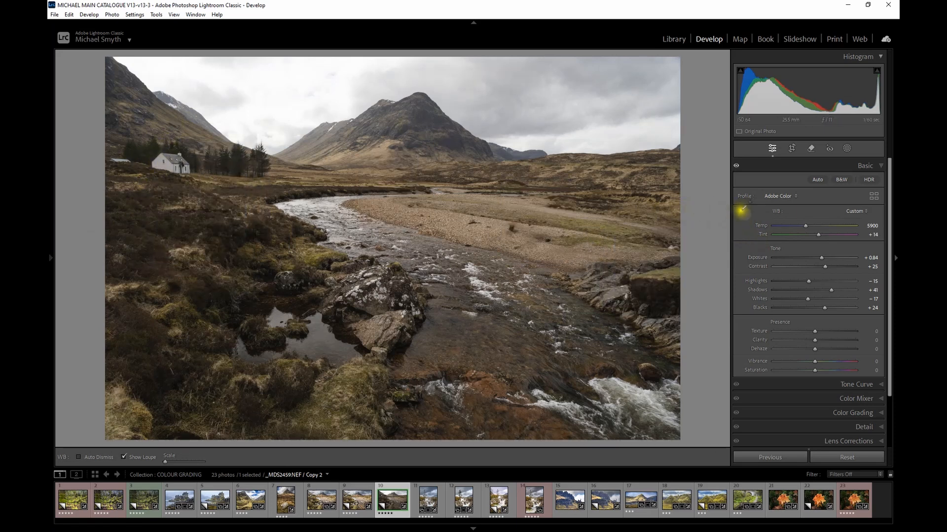
{"action": "left_click", "coordinate": [741, 217]}
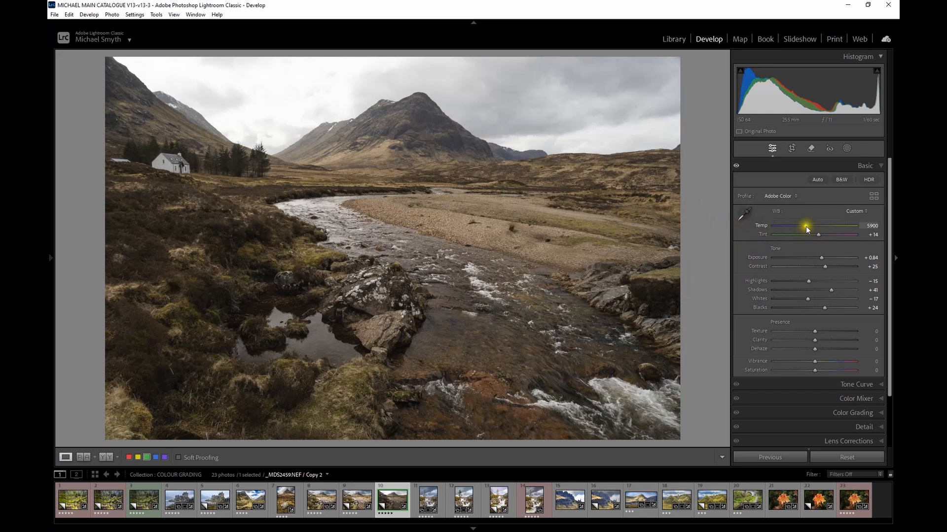
{"action": "left_click_drag", "start_coordinate": [806, 226], "coordinate": [803, 225]}
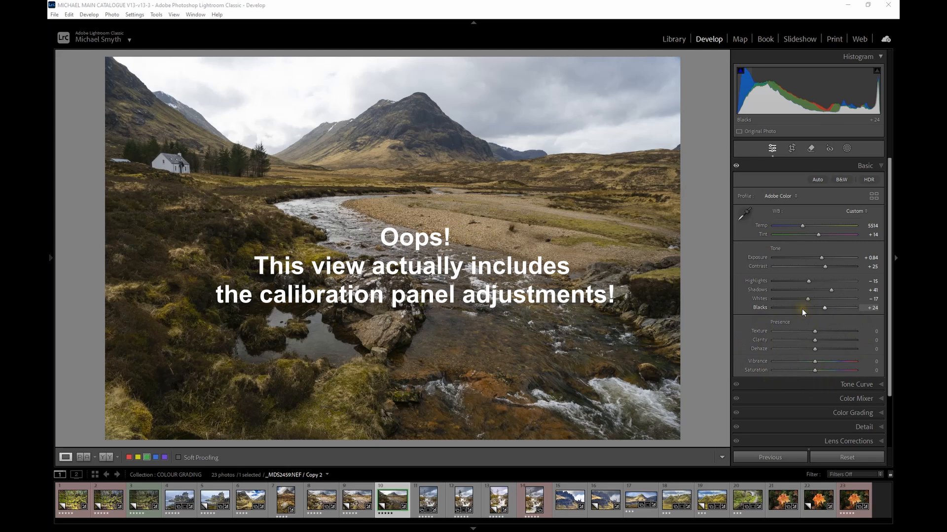
Compare the river photo with and without its Calibration adjustments
{"action": "scroll", "coordinate": [793, 360], "scroll_direction": "down", "scroll_amount": 3}
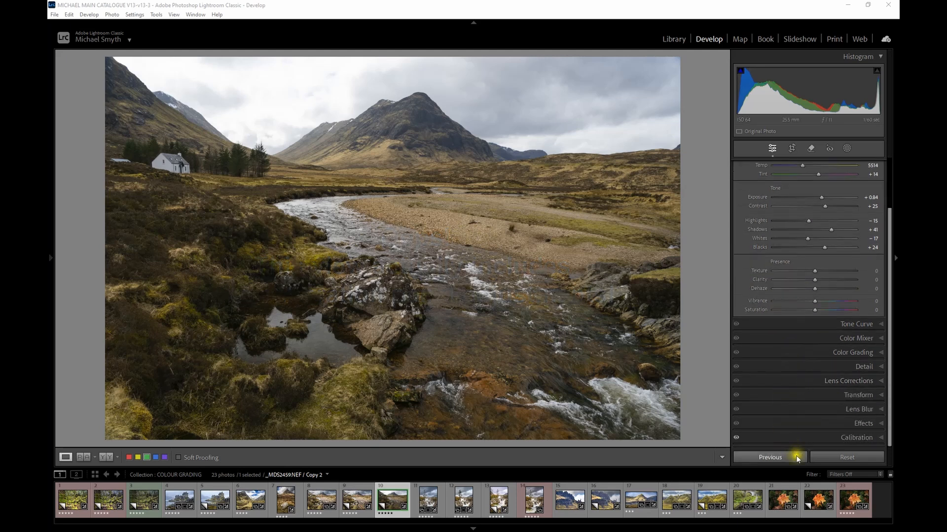
{"action": "left_click", "coordinate": [813, 438]}
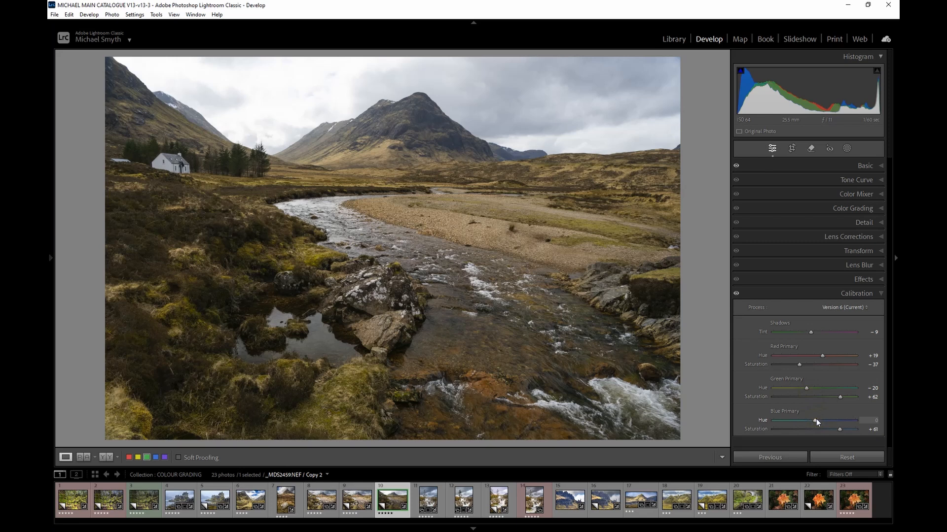
{"action": "left_click", "coordinate": [736, 294]}
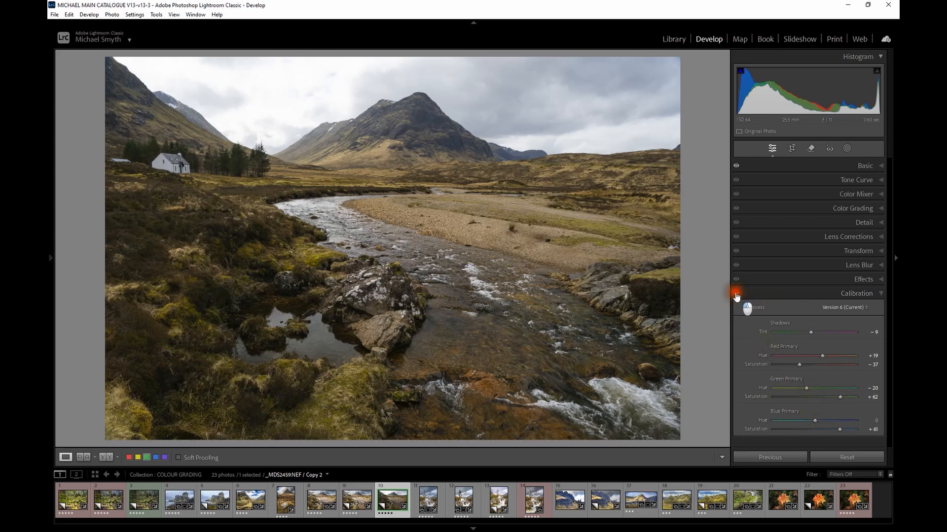
{"action": "left_click", "coordinate": [737, 294]}
{"action": "left_click", "coordinate": [736, 294]}
{"action": "left_click", "coordinate": [736, 294]}
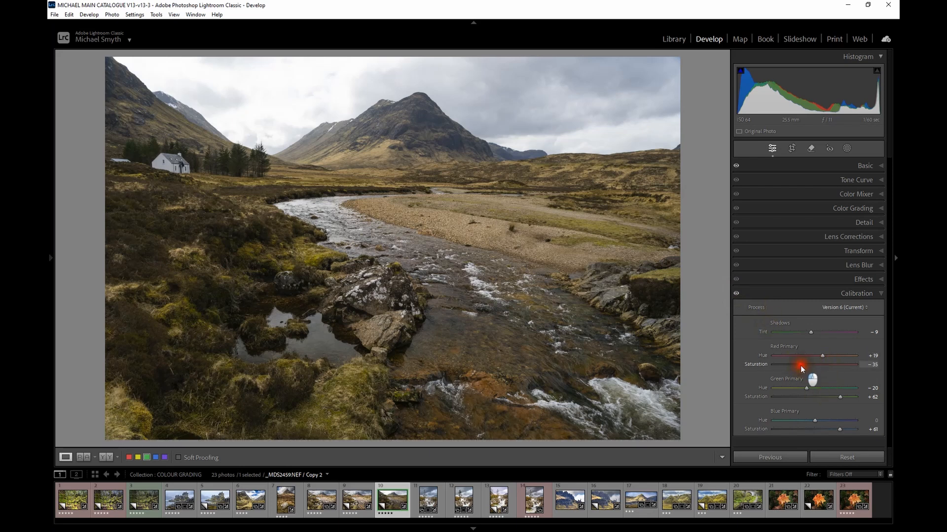
Refine the Calibration with Red Primary Saturation -49, Green Primary Hue -28 and Shadows Tint -9
{"action": "left_click_drag", "start_coordinate": [797, 365], "coordinate": [803, 387]}
{"action": "left_click_drag", "start_coordinate": [812, 333], "coordinate": [812, 337]}
{"action": "left_click_drag", "start_coordinate": [812, 337], "coordinate": [812, 337]}
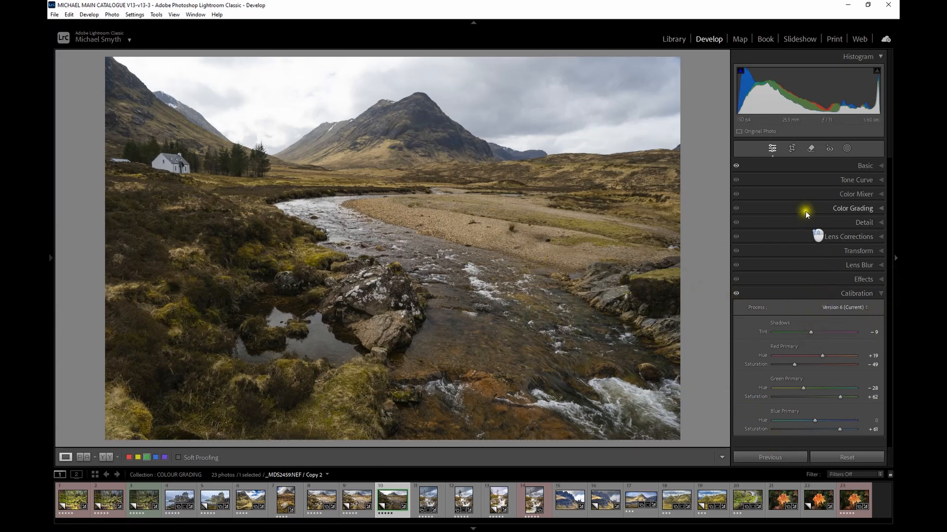
Set the Color Mixer HSL saturation to Green +65, Yellow +14, Orange -14 and Red -7
{"action": "left_click", "coordinate": [806, 192]}
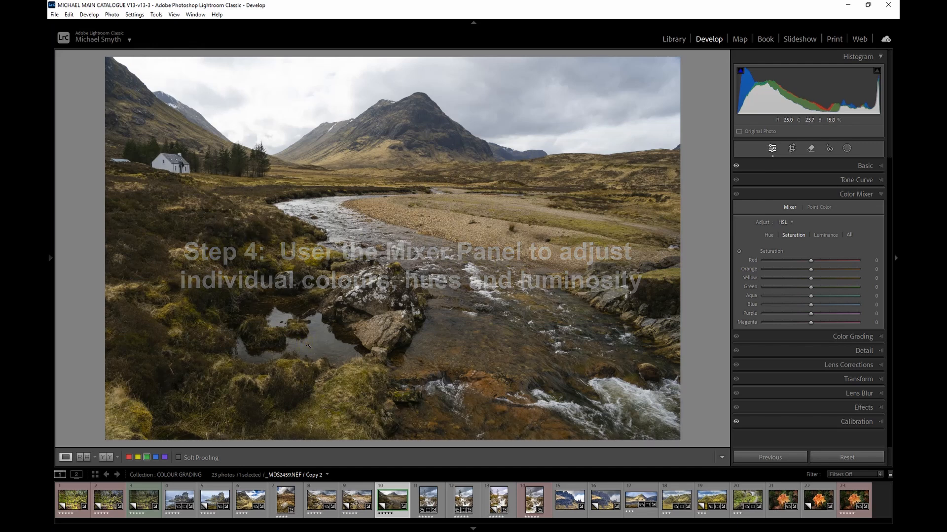
{"action": "left_click", "coordinate": [327, 365]}
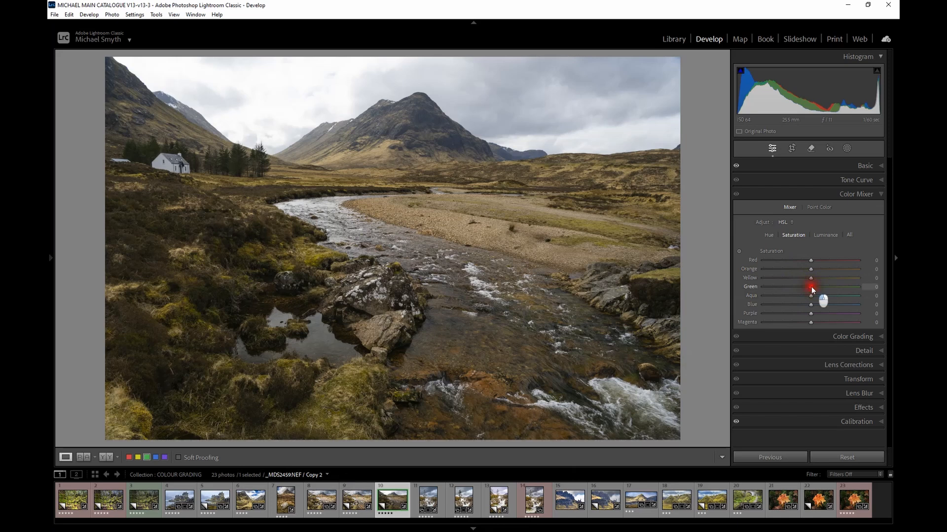
{"action": "left_click_drag", "start_coordinate": [811, 289], "coordinate": [893, 318]}
{"action": "mouse_move", "coordinate": [835, 306]}
{"action": "left_mouse_down"}
{"action": "mouse_move", "coordinate": [876, 311]}
{"action": "mouse_move", "coordinate": [844, 303]}
{"action": "left_mouse_up"}
{"action": "left_click_drag", "start_coordinate": [813, 279], "coordinate": [807, 260]}
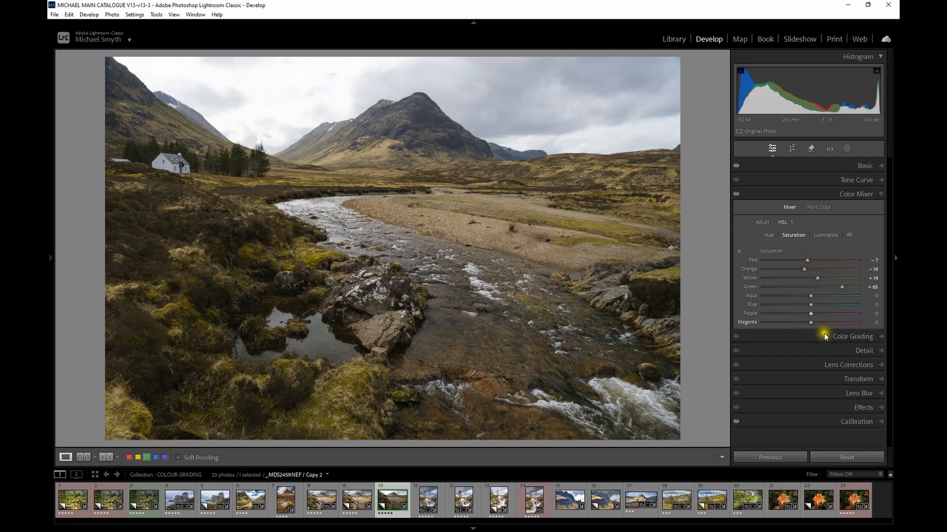
Set the HSL luminance of Yellow to +37 and Green to +46, and compare the photo without the Color Mixer changes
{"action": "left_click", "coordinate": [826, 236]}
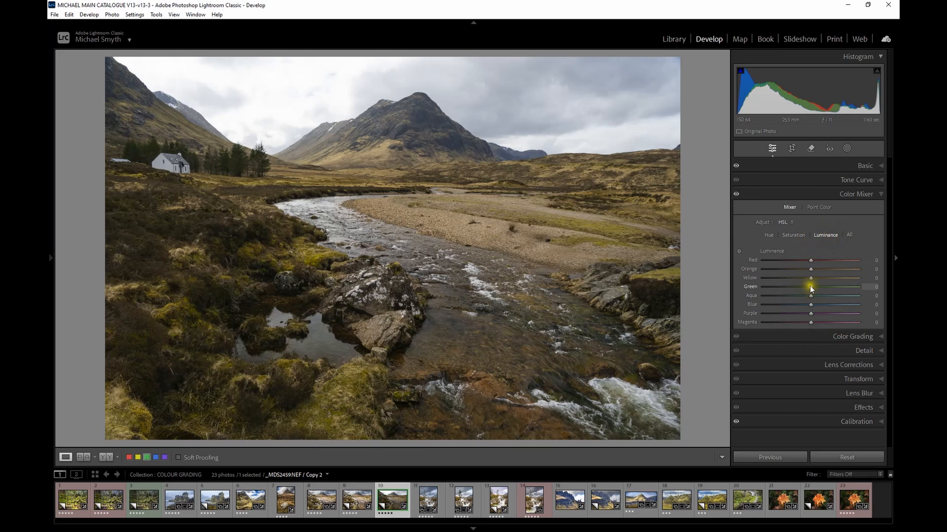
{"action": "left_click_drag", "start_coordinate": [813, 278], "coordinate": [835, 264]}
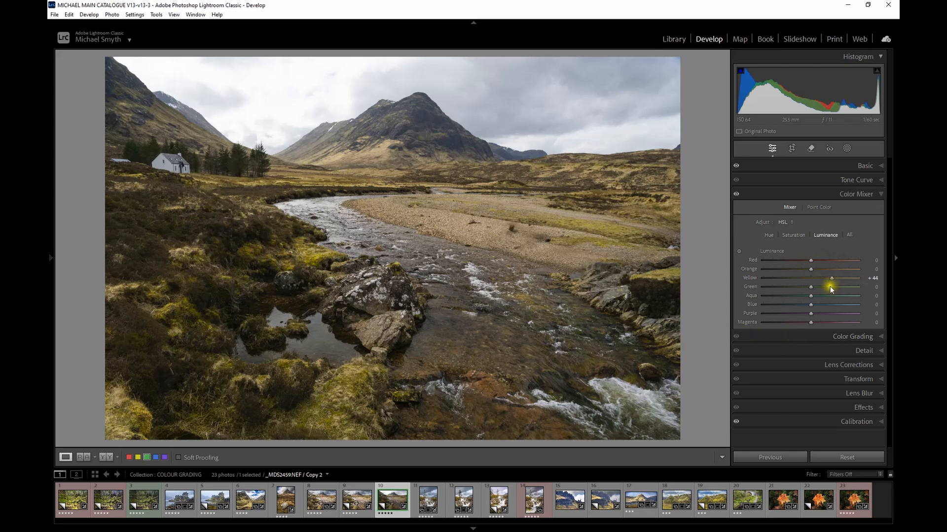
{"action": "left_click_drag", "start_coordinate": [831, 281], "coordinate": [830, 286]}
{"action": "left_click_drag", "start_coordinate": [812, 286], "coordinate": [832, 296]}
{"action": "left_click_drag", "start_coordinate": [735, 196], "coordinate": [735, 197]}
{"action": "left_click_drag", "start_coordinate": [736, 194], "coordinate": [735, 195]}
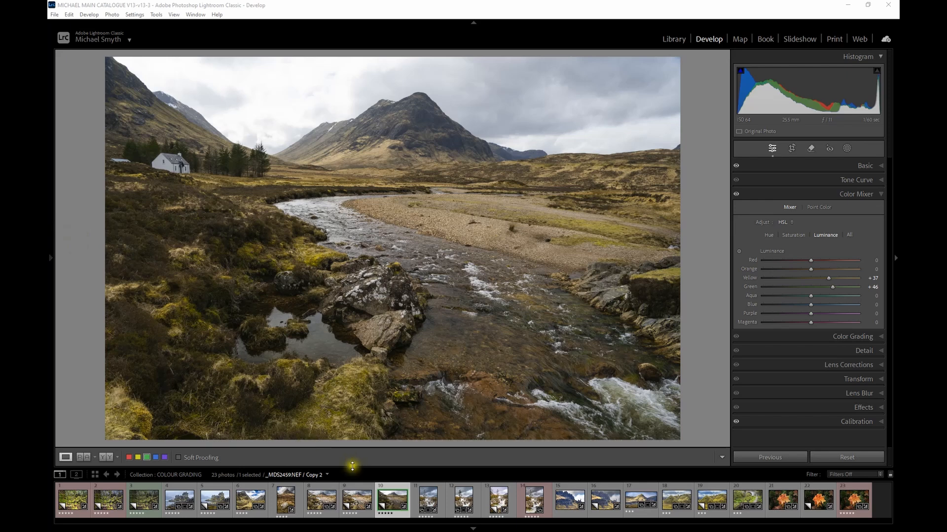
Set the Vibrance of the river photo to +100
{"action": "left_click", "coordinate": [784, 166]}
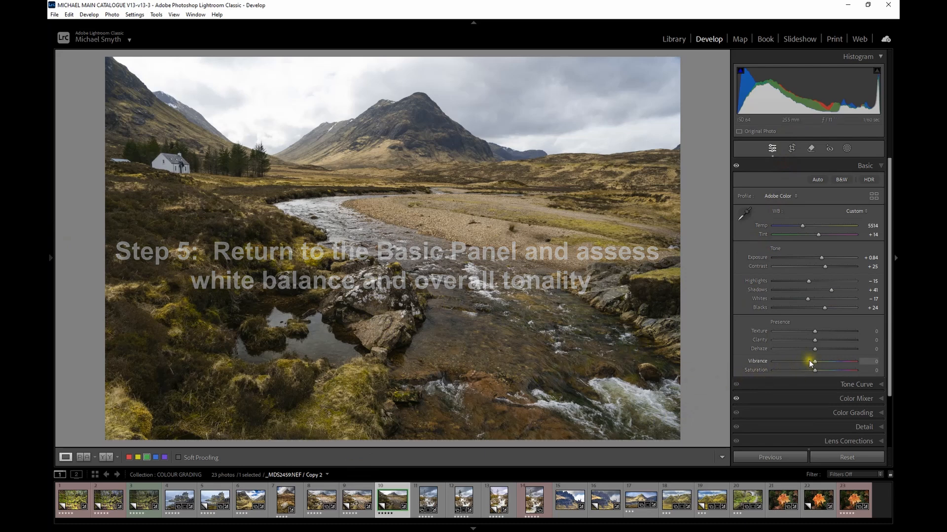
{"action": "left_click_drag", "start_coordinate": [814, 363], "coordinate": [866, 378]}
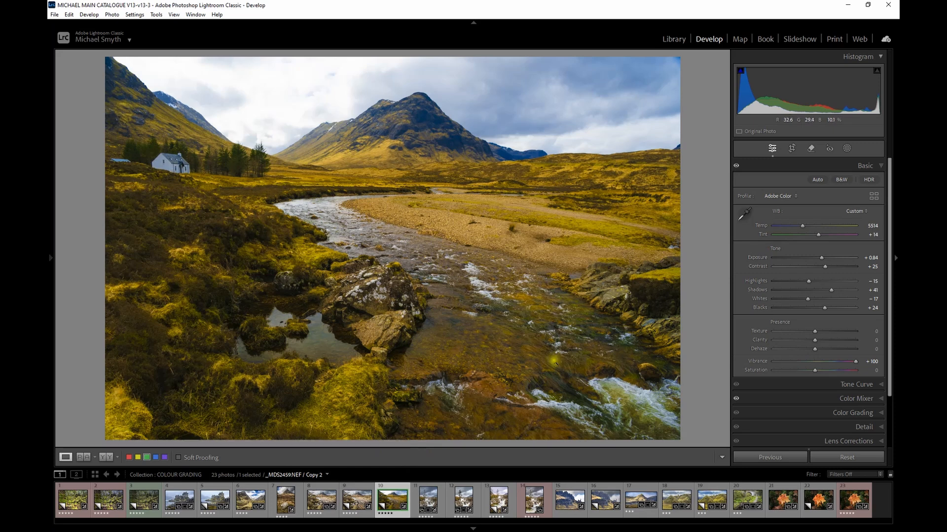
Set the river photo's Vibrance to +20, Exposure to +1.11 and Contrast to +46, and check its highlight clipping
{"action": "double_click", "coordinate": [759, 363]}
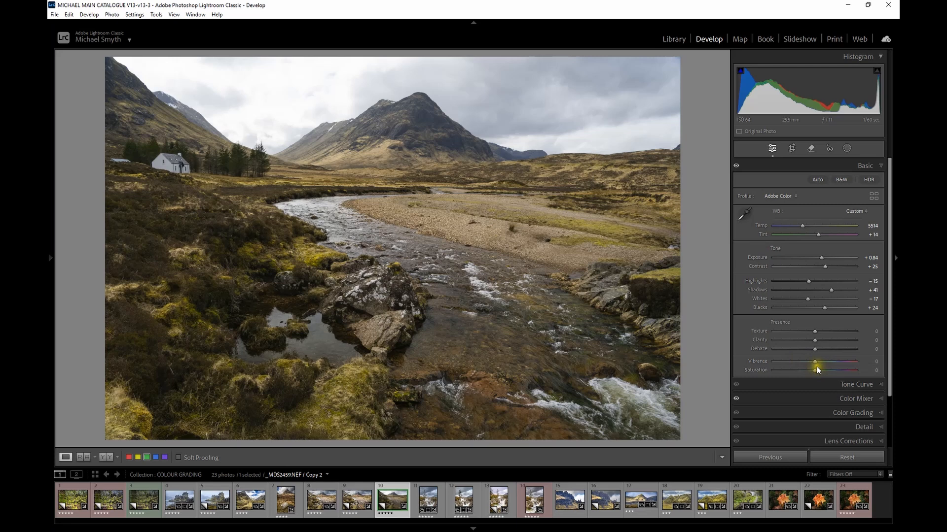
{"action": "left_click_drag", "start_coordinate": [816, 363], "coordinate": [823, 364]}
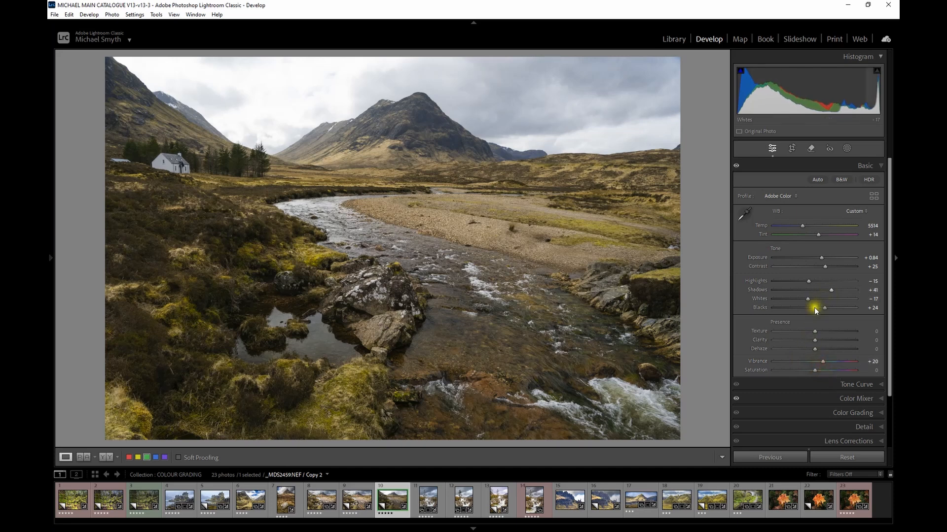
{"action": "mouse_move", "coordinate": [827, 268]}
{"action": "left_mouse_down"}
{"action": "mouse_move", "coordinate": [835, 270]}
{"action": "mouse_move", "coordinate": [823, 259]}
{"action": "left_mouse_up"}
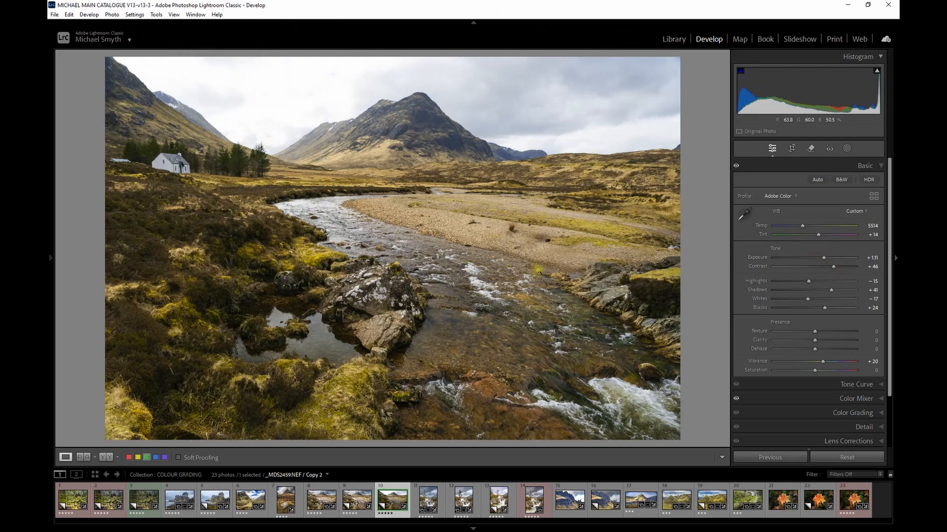
{"action": "left_click", "coordinate": [877, 71]}
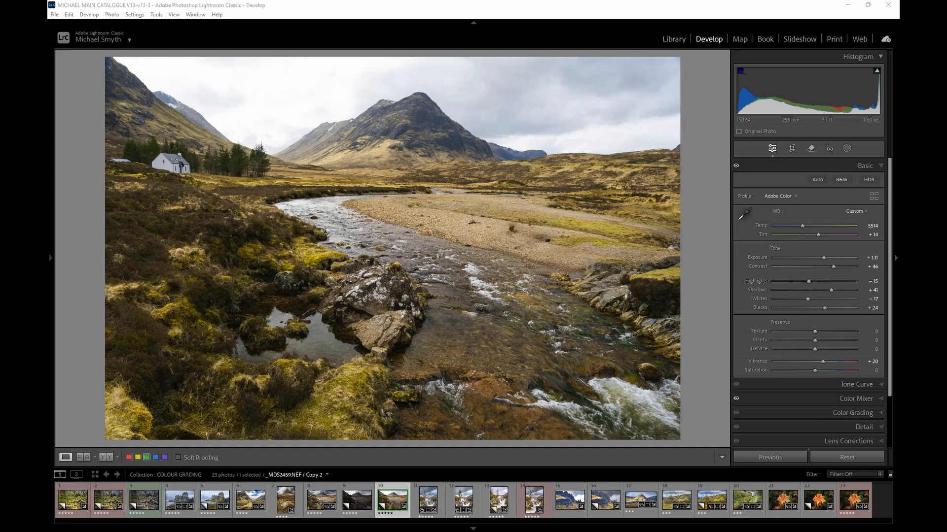
Open the unedited mossy forest photo and set Temp to 5838, Tint to +30, Exposure to +0.57 and Contrast to +20
{"action": "left_click", "coordinate": [144, 501]}
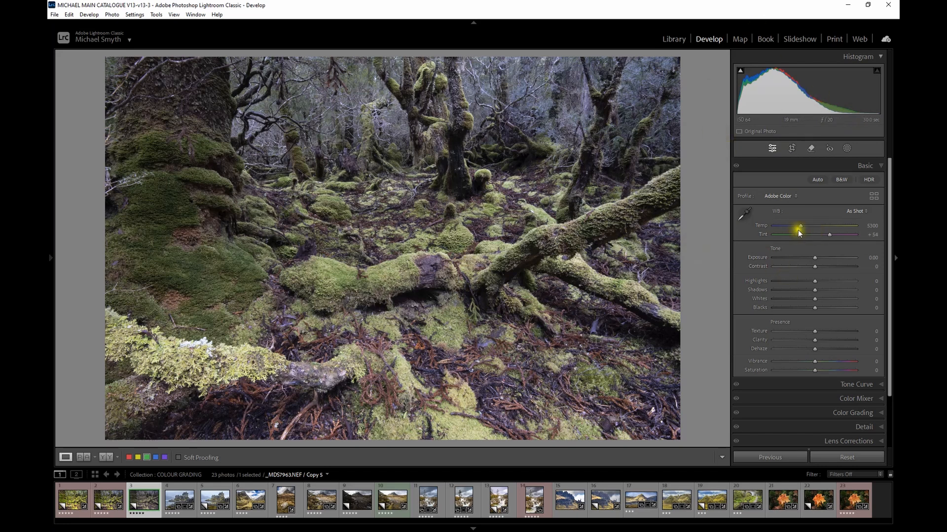
{"action": "mouse_move", "coordinate": [800, 227]}
{"action": "left_mouse_down"}
{"action": "mouse_move", "coordinate": [827, 234]}
{"action": "mouse_move", "coordinate": [808, 225]}
{"action": "left_mouse_up"}
{"action": "mouse_move", "coordinate": [814, 259]}
{"action": "left_mouse_down"}
{"action": "mouse_move", "coordinate": [824, 269]}
{"action": "mouse_move", "coordinate": [818, 260]}
{"action": "left_mouse_up"}
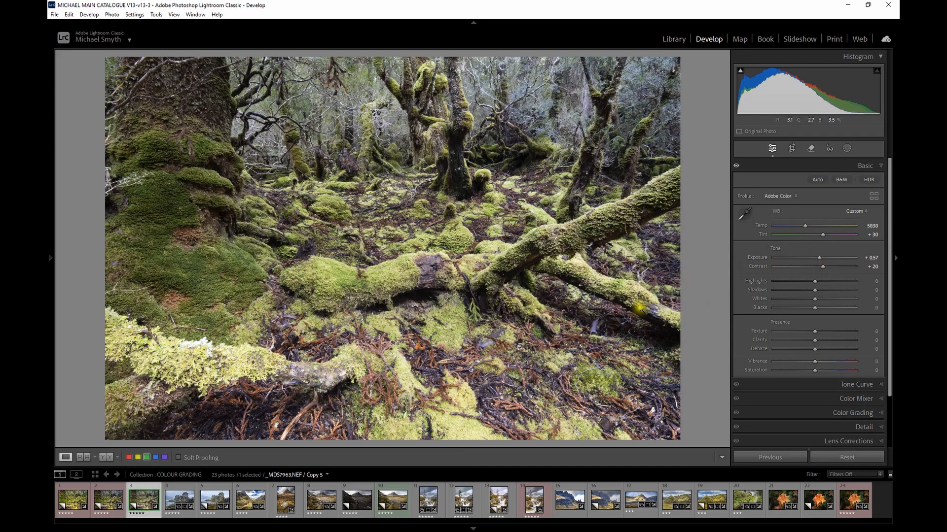
Set the forest photo's Calibration to Blue Primary Saturation +34, Green Primary Hue +4 and Saturation +38, and Red Primary Saturation +74
{"action": "scroll", "coordinate": [816, 385], "scroll_direction": "down", "scroll_amount": 3}
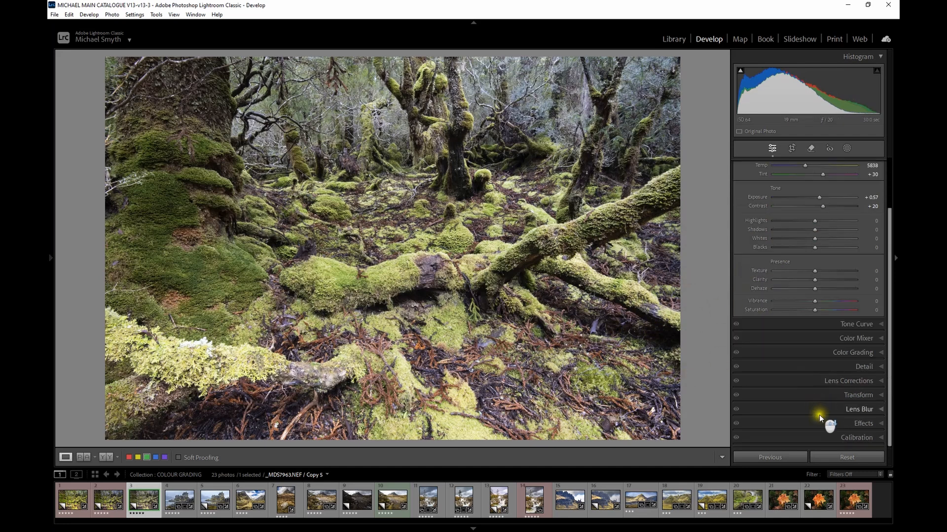
{"action": "left_click", "coordinate": [815, 440]}
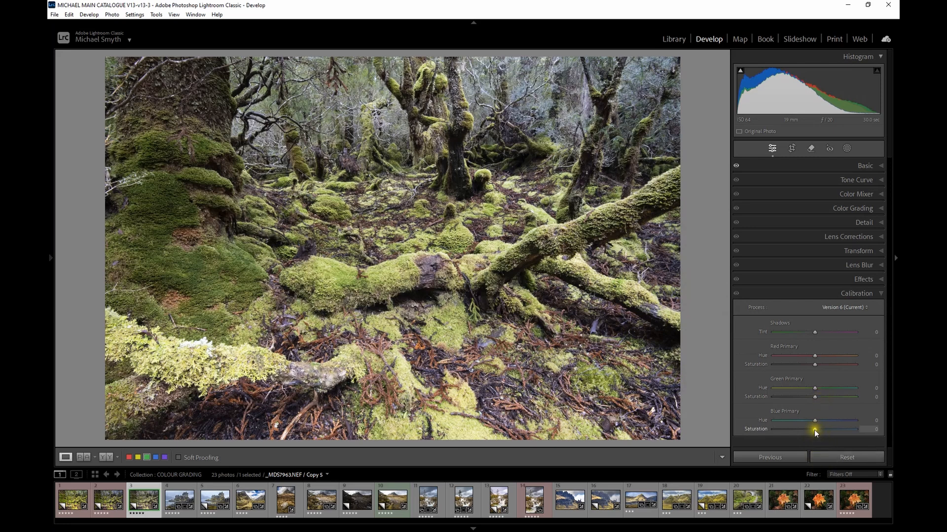
{"action": "mouse_move", "coordinate": [814, 430]}
{"action": "left_mouse_down"}
{"action": "mouse_move", "coordinate": [861, 427]}
{"action": "mouse_move", "coordinate": [793, 447]}
{"action": "mouse_move", "coordinate": [860, 433]}
{"action": "mouse_move", "coordinate": [749, 419]}
{"action": "mouse_move", "coordinate": [872, 395]}
{"action": "mouse_move", "coordinate": [819, 437]}
{"action": "mouse_move", "coordinate": [828, 431]}
{"action": "mouse_move", "coordinate": [824, 419]}
{"action": "mouse_move", "coordinate": [783, 424]}
{"action": "mouse_move", "coordinate": [814, 407]}
{"action": "mouse_move", "coordinate": [829, 409]}
{"action": "mouse_move", "coordinate": [819, 424]}
{"action": "mouse_move", "coordinate": [831, 424]}
{"action": "mouse_move", "coordinate": [821, 421]}
{"action": "left_mouse_up"}
{"action": "double_click", "coordinate": [762, 420]}
{"action": "left_click_drag", "start_coordinate": [814, 400], "coordinate": [846, 363]}
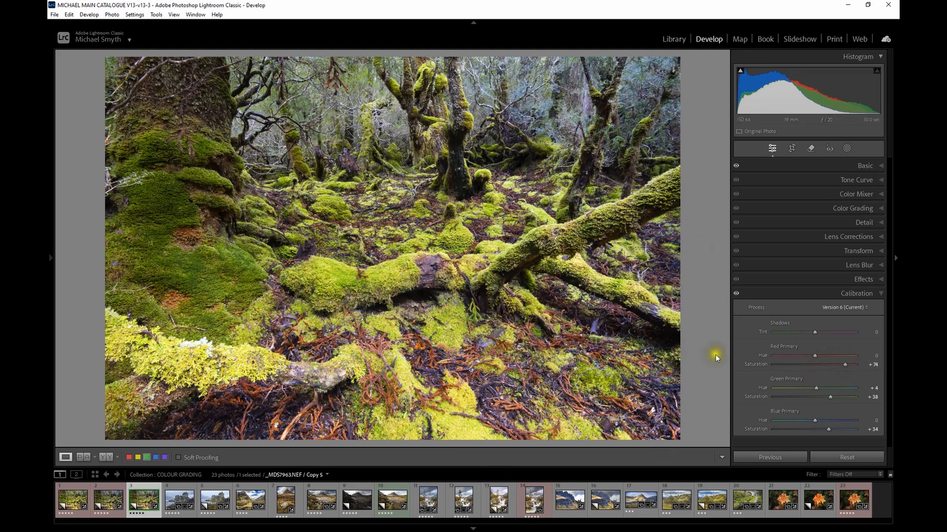
Set Red Primary Saturation to +37, try Red Primary Hue at +34 and reset it, and compare the photo without Calibration
{"action": "mouse_move", "coordinate": [844, 365]}
{"action": "left_mouse_down"}
{"action": "mouse_move", "coordinate": [830, 371]}
{"action": "mouse_move", "coordinate": [807, 359]}
{"action": "mouse_move", "coordinate": [840, 359]}
{"action": "mouse_move", "coordinate": [803, 360]}
{"action": "mouse_move", "coordinate": [834, 353]}
{"action": "mouse_move", "coordinate": [780, 356]}
{"action": "mouse_move", "coordinate": [840, 360]}
{"action": "mouse_move", "coordinate": [763, 360]}
{"action": "mouse_move", "coordinate": [847, 359]}
{"action": "mouse_move", "coordinate": [818, 359]}
{"action": "mouse_move", "coordinate": [827, 360]}
{"action": "left_mouse_up"}
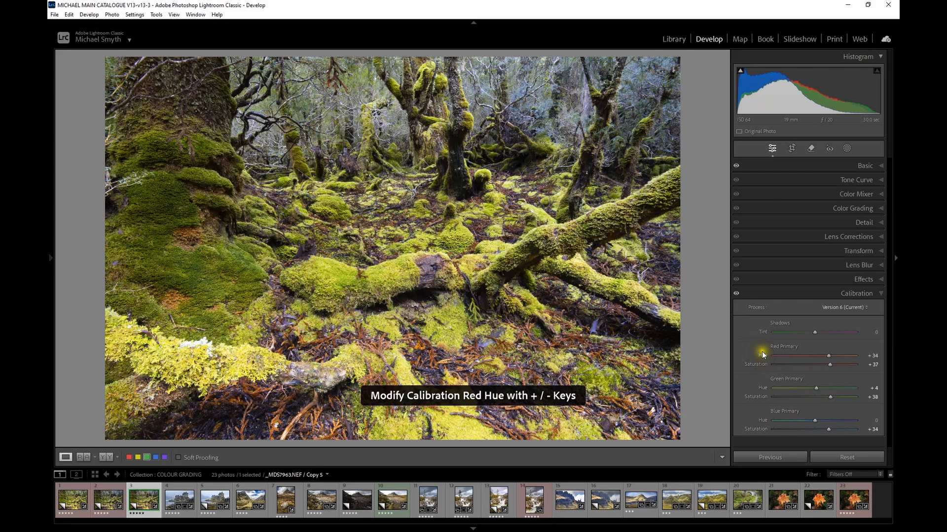
{"action": "double_click", "coordinate": [759, 356]}
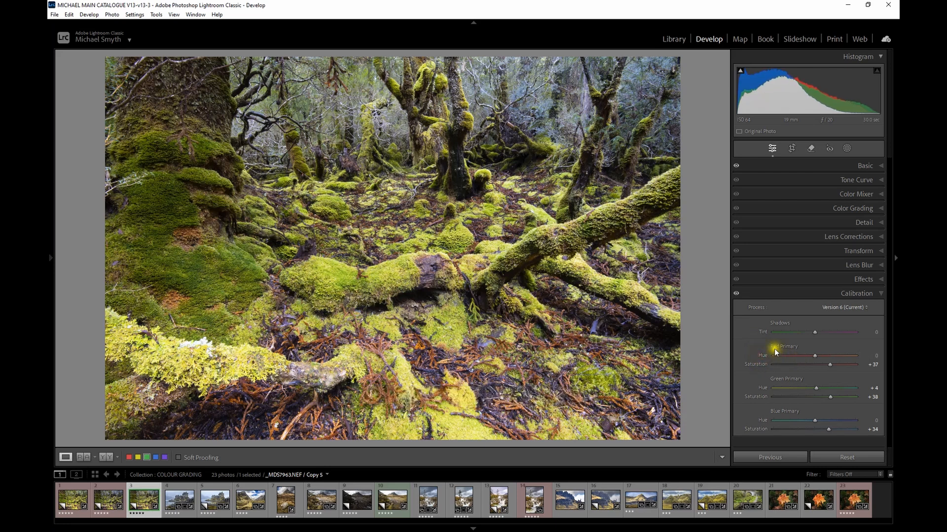
{"action": "left_click", "coordinate": [735, 294]}
Refine the Calibration saturation to Red +29, Green +33 and Blue +24, and compare the photo without Calibration
{"action": "left_click_drag", "start_coordinate": [830, 365], "coordinate": [826, 397]}
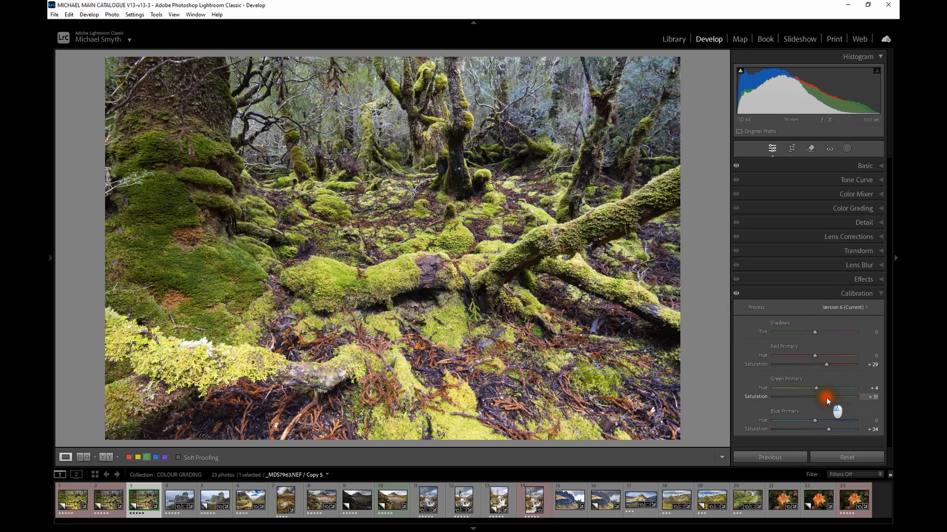
{"action": "left_click_drag", "start_coordinate": [828, 432], "coordinate": [823, 430]}
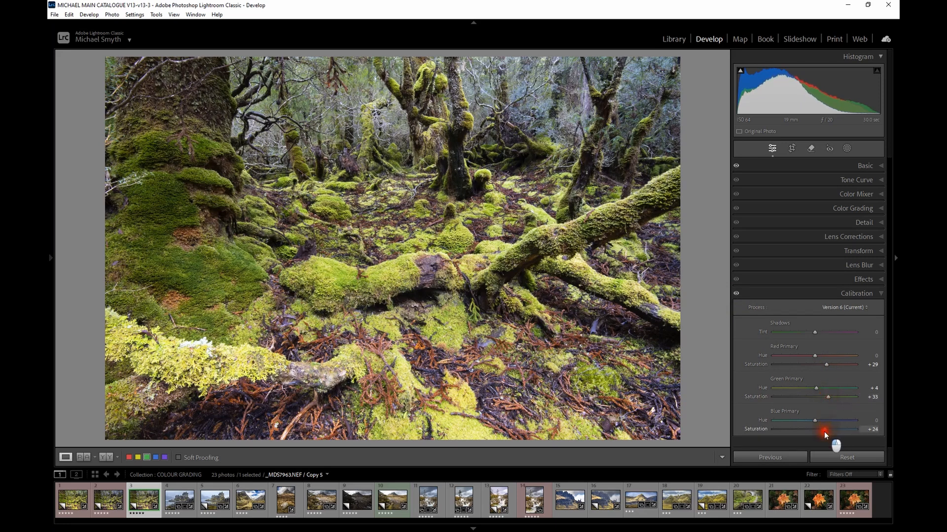
{"action": "left_click", "coordinate": [735, 294]}
Set the HSL luminance of Yellow to +7 and Green to -3, and the white balance to Temp 6216 and Tint +7
{"action": "left_click", "coordinate": [789, 192]}
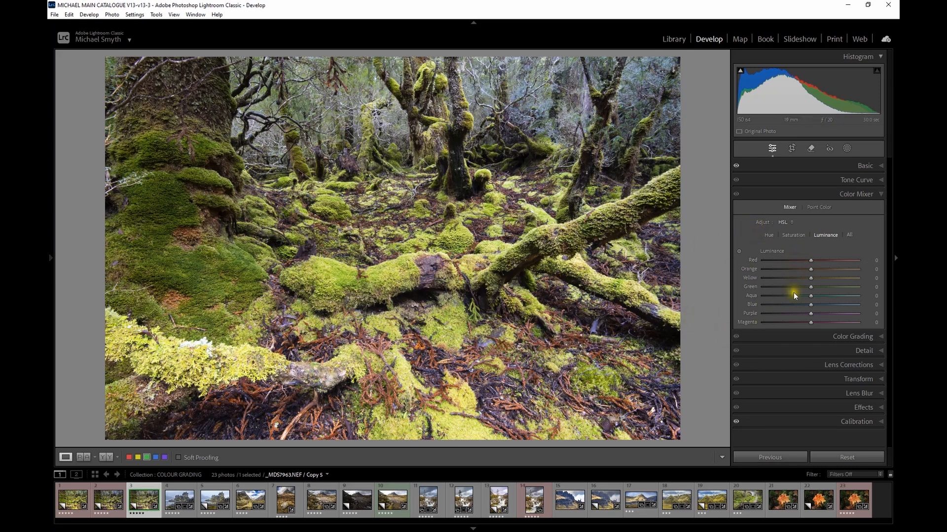
{"action": "mouse_move", "coordinate": [811, 280]}
{"action": "left_mouse_down"}
{"action": "mouse_move", "coordinate": [830, 273]}
{"action": "mouse_move", "coordinate": [809, 277]}
{"action": "mouse_move", "coordinate": [825, 287]}
{"action": "mouse_move", "coordinate": [800, 290]}
{"action": "mouse_move", "coordinate": [809, 289]}
{"action": "left_mouse_up"}
{"action": "left_click", "coordinate": [800, 166]}
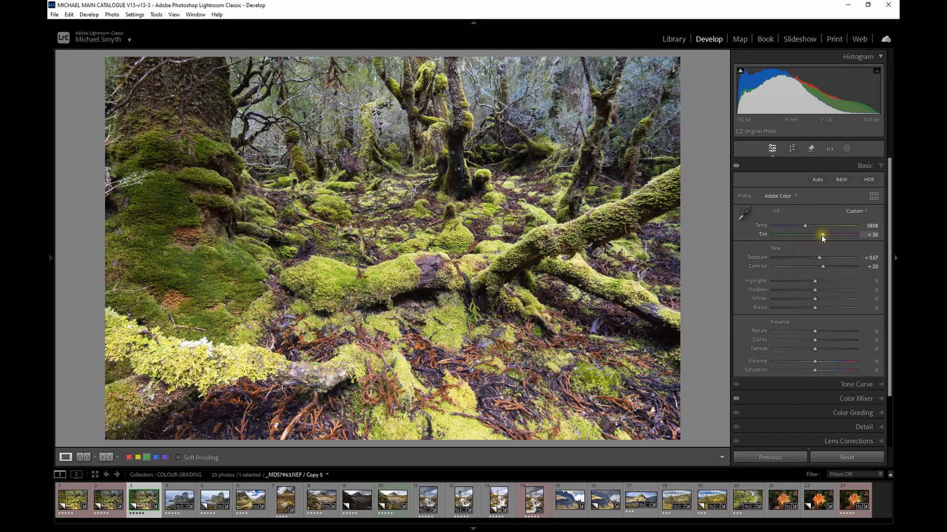
{"action": "mouse_move", "coordinate": [820, 236]}
{"action": "left_mouse_down"}
{"action": "mouse_move", "coordinate": [804, 225]}
{"action": "mouse_move", "coordinate": [815, 236]}
{"action": "left_mouse_up"}
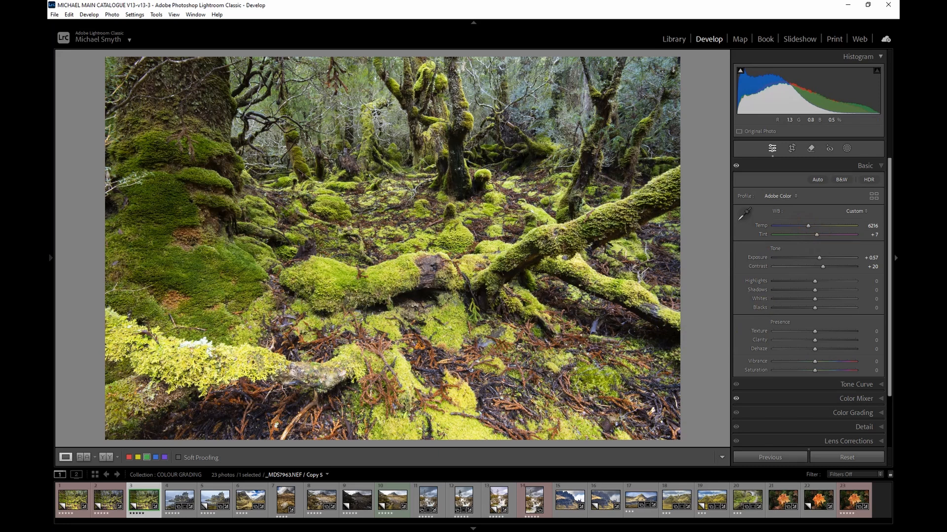
Review the Color Mixer luminance, and set Shadows to +46, Blacks to +24, Texture to +16, Clarity to +11 and Vibrance to -10
{"action": "left_click", "coordinate": [830, 399]}
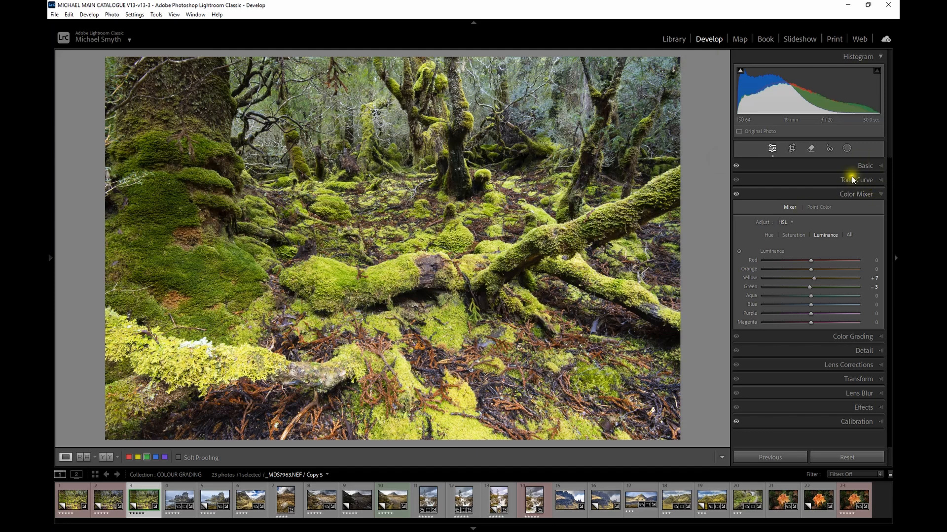
{"action": "left_click", "coordinate": [802, 167]}
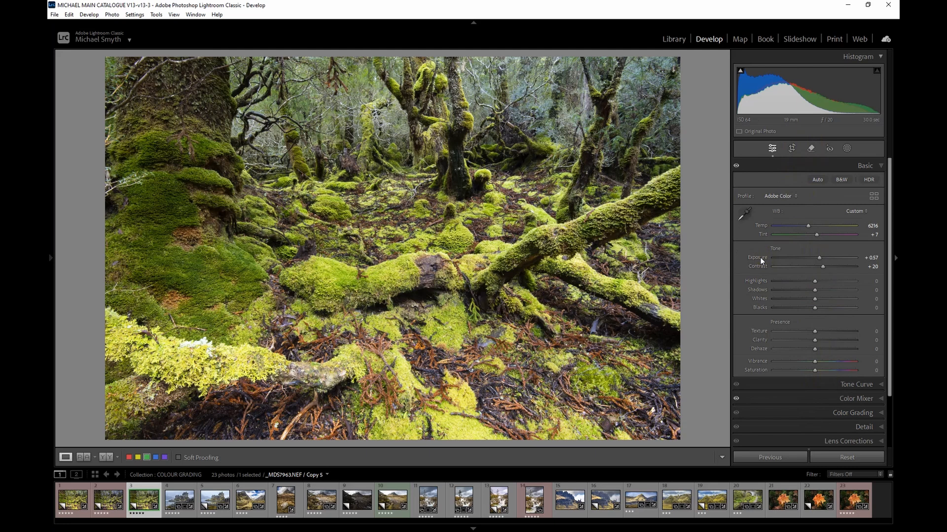
Create a virtual copy of the forest photo and compare the graded version with the ungraded one
{"action": "key", "text": "ctrl+apostrophe"}
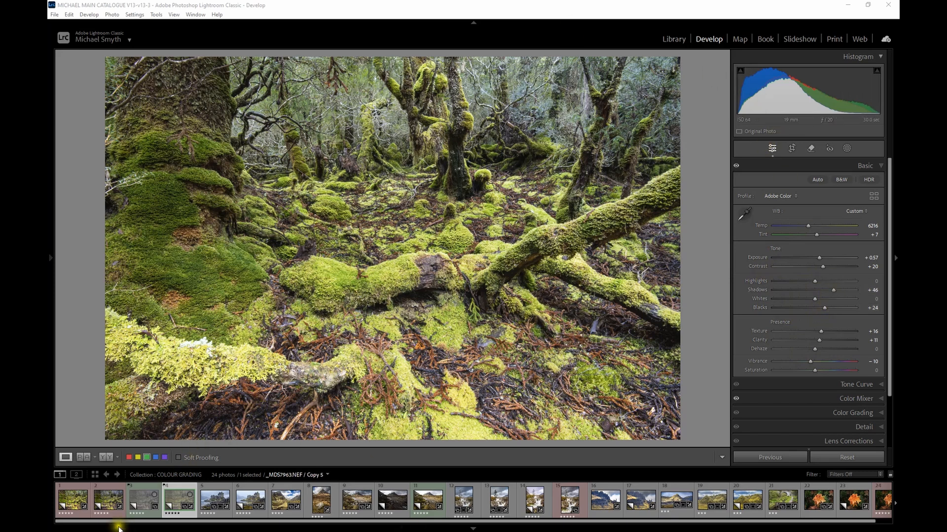
{"action": "left_click", "coordinate": [139, 503]}
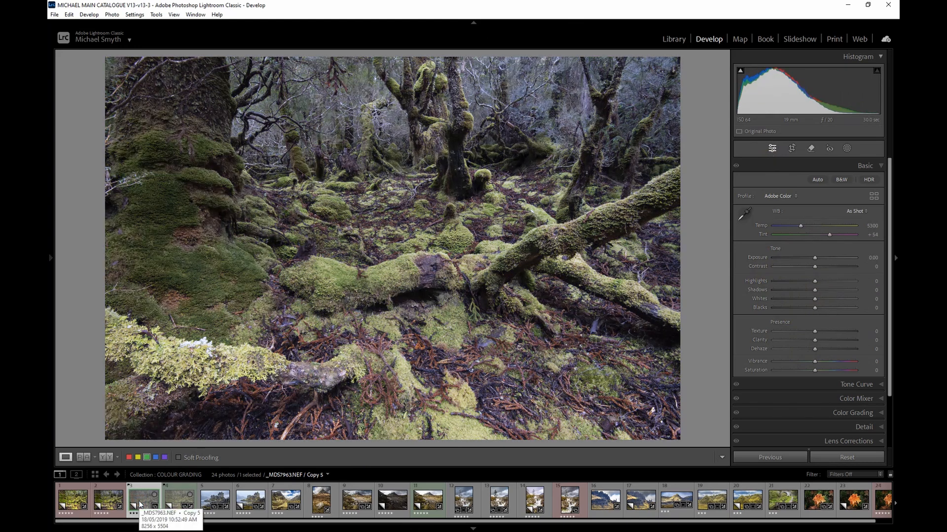
{"action": "left_click", "coordinate": [176, 504]}
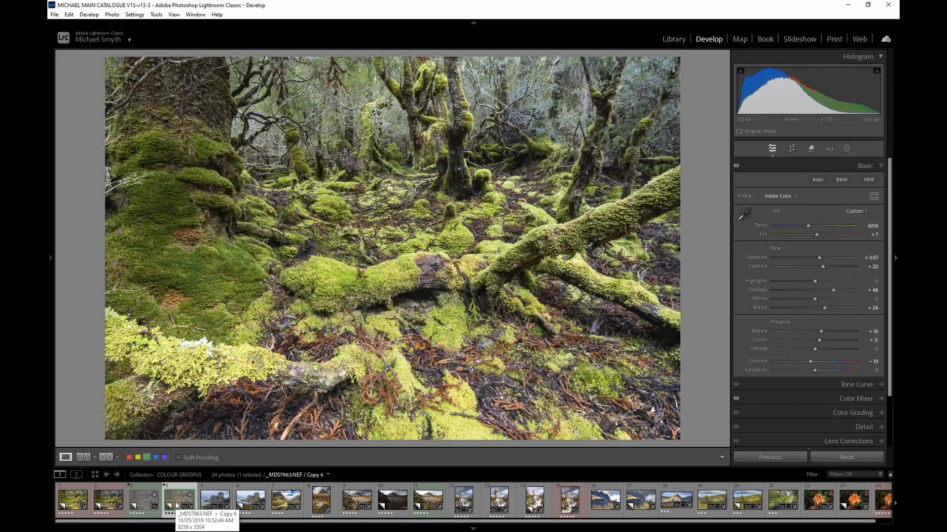